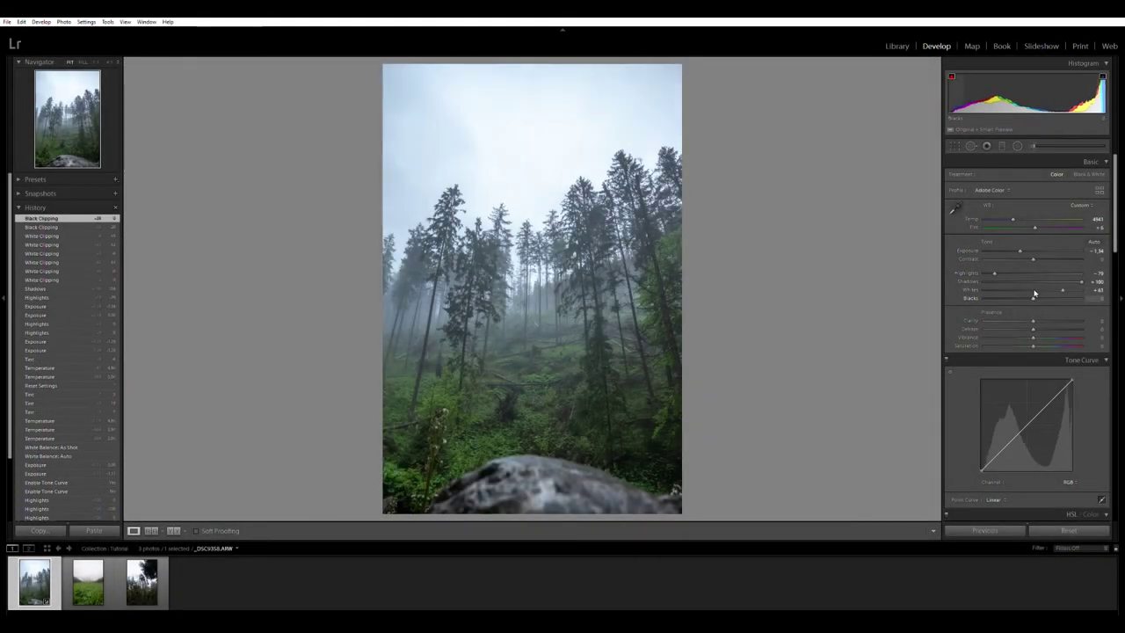
Darken the blacks, add clarity and dehaze, and shift the Green and Aqua hues
mouse_move(1033, 298)
left_mouse_down()
mouse_move(1016, 299)
mouse_move(1052, 329)
mouse_move(1027, 326)
mouse_move(1065, 299)
left_mouse_up()
scroll(964, 405, "down", 2)
scroll(1047, 353, "down", 2)
left_click_drag(1033, 396, 1040, 401)
left_click(961, 349)
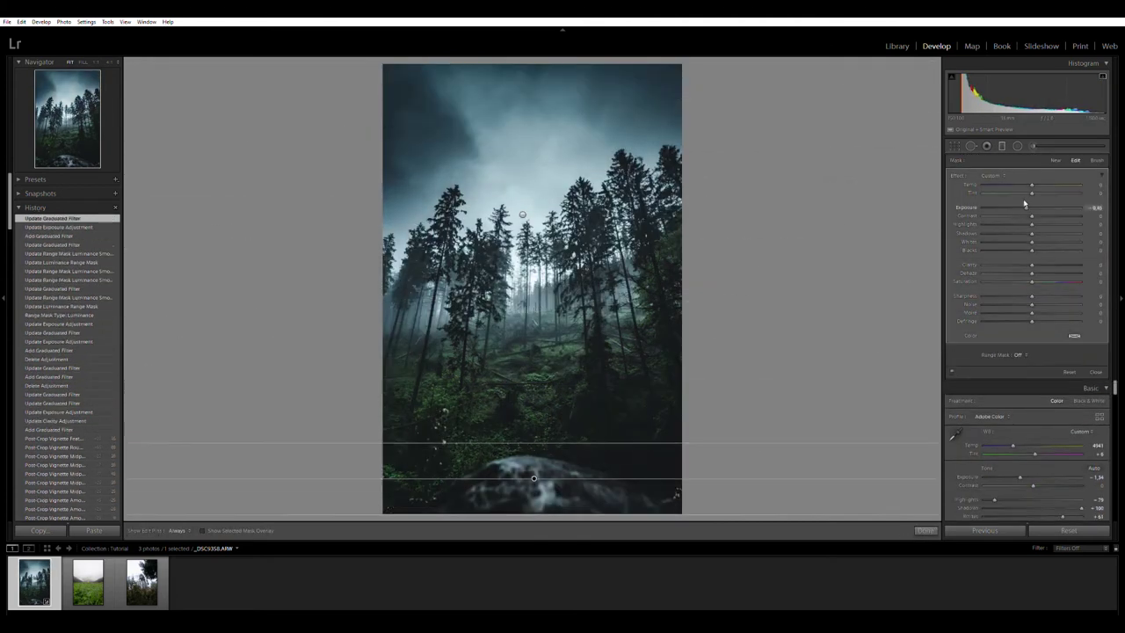
Toggle Lights Out with L to dim everything around the photo
key("l")
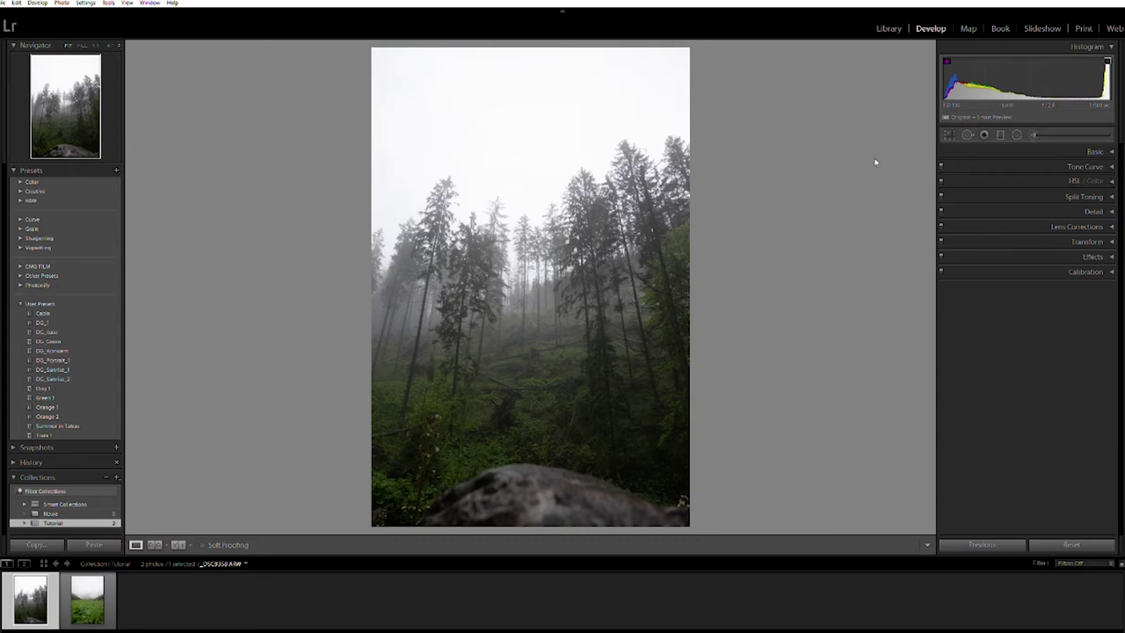
Cool the white balance slightly and lower Exposure to about -1.3
left_click(1059, 146)
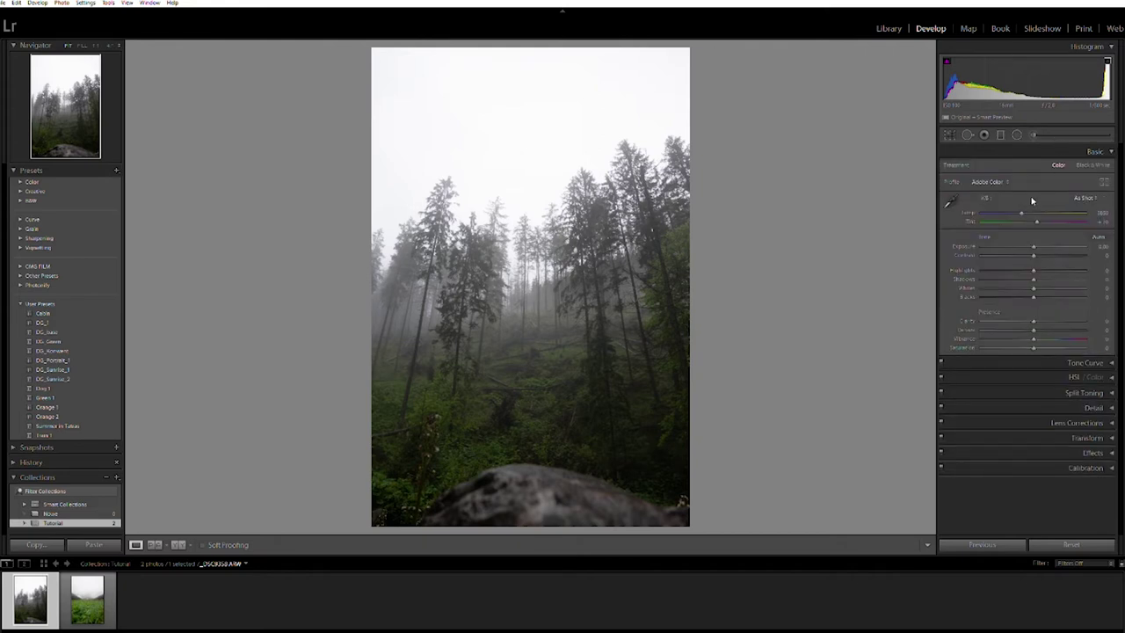
left_click_drag(1023, 204, 1014, 206)
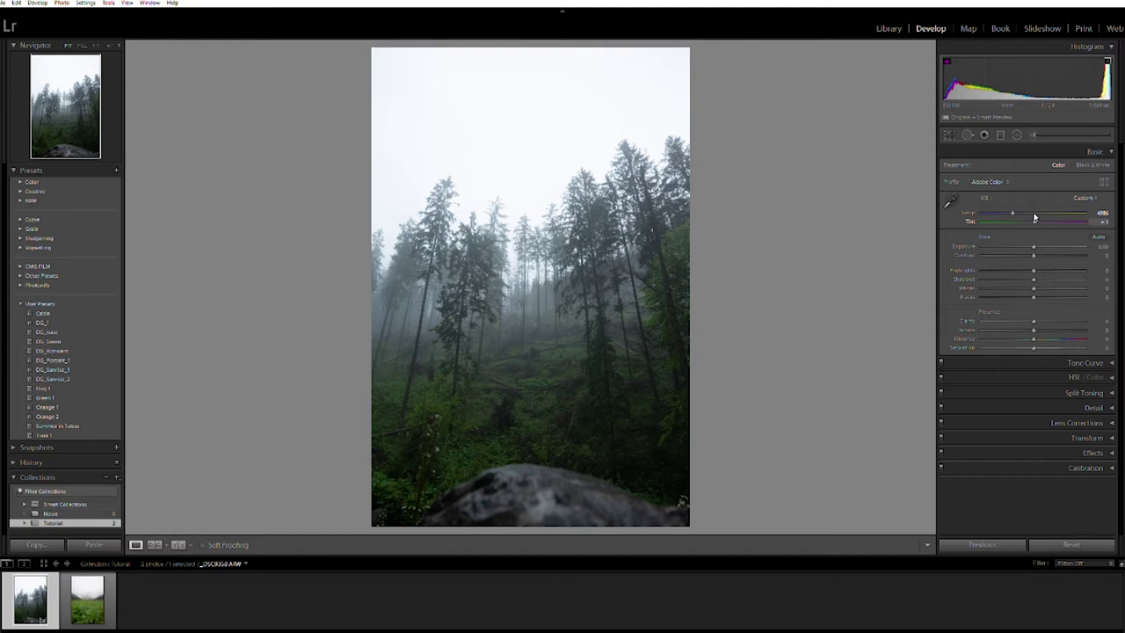
left_click_drag(1034, 243, 1020, 240)
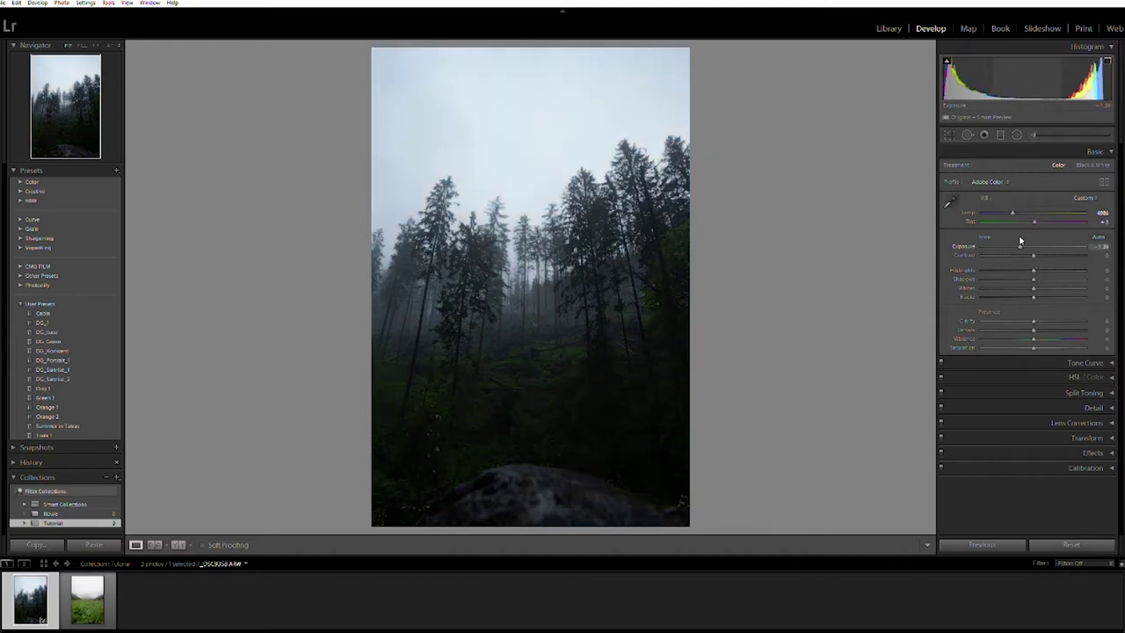
left_click_drag(1019, 240, 1021, 236)
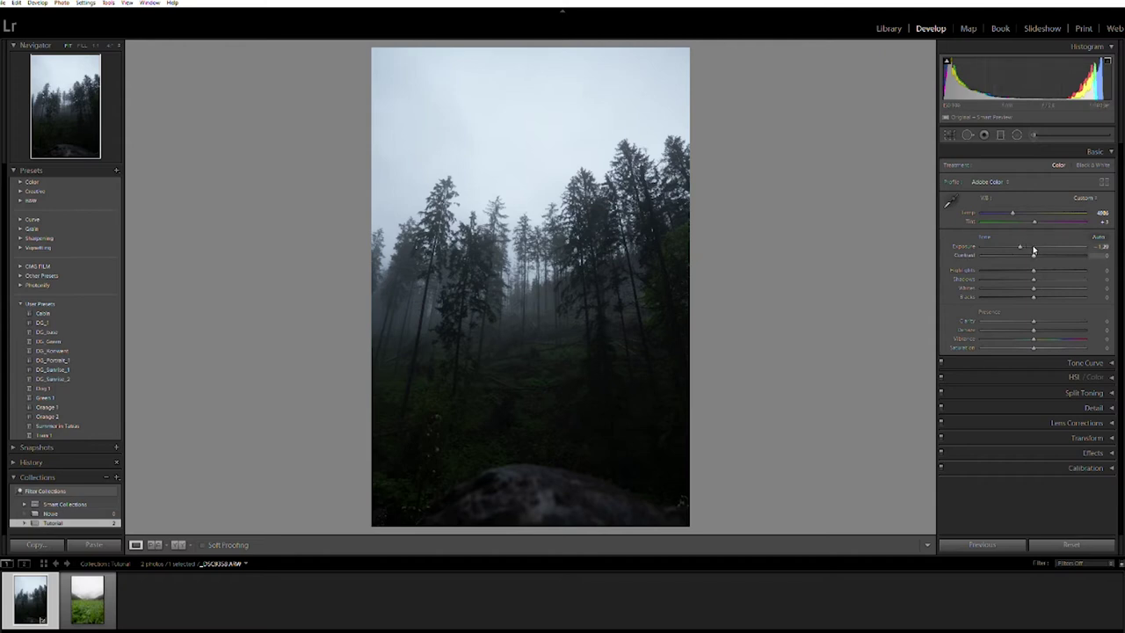
Lower Highlights, set Shadows to +100, Whites to +46 and Blacks to about −20
mouse_move(1033, 268)
left_mouse_down()
mouse_move(971, 270)
mouse_move(996, 269)
left_mouse_up()
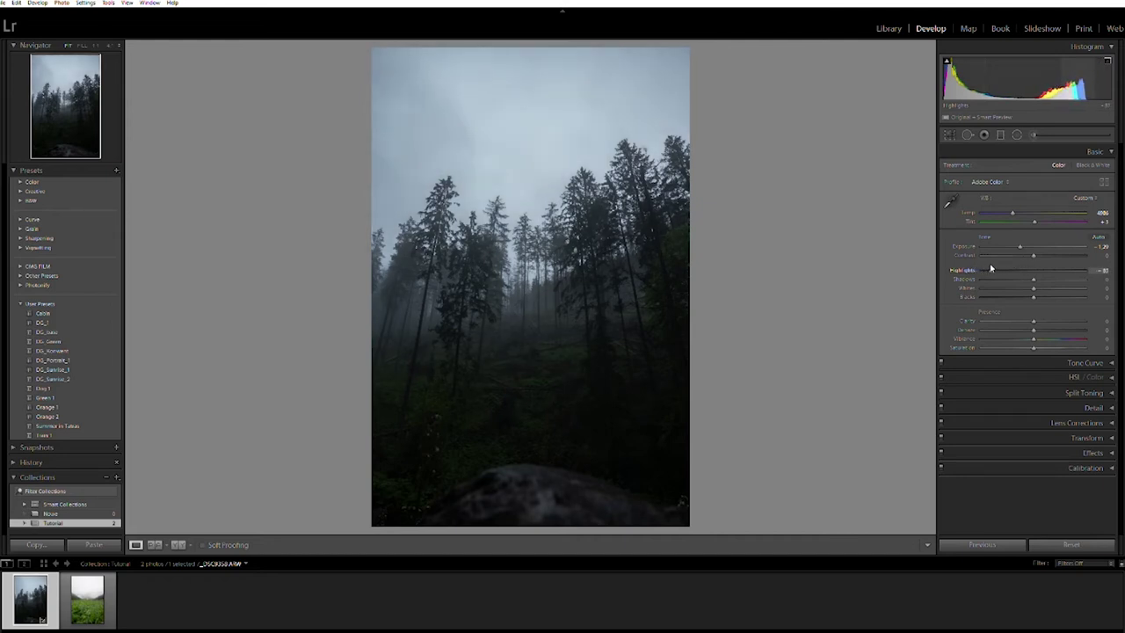
left_click_drag(1034, 273, 1088, 269)
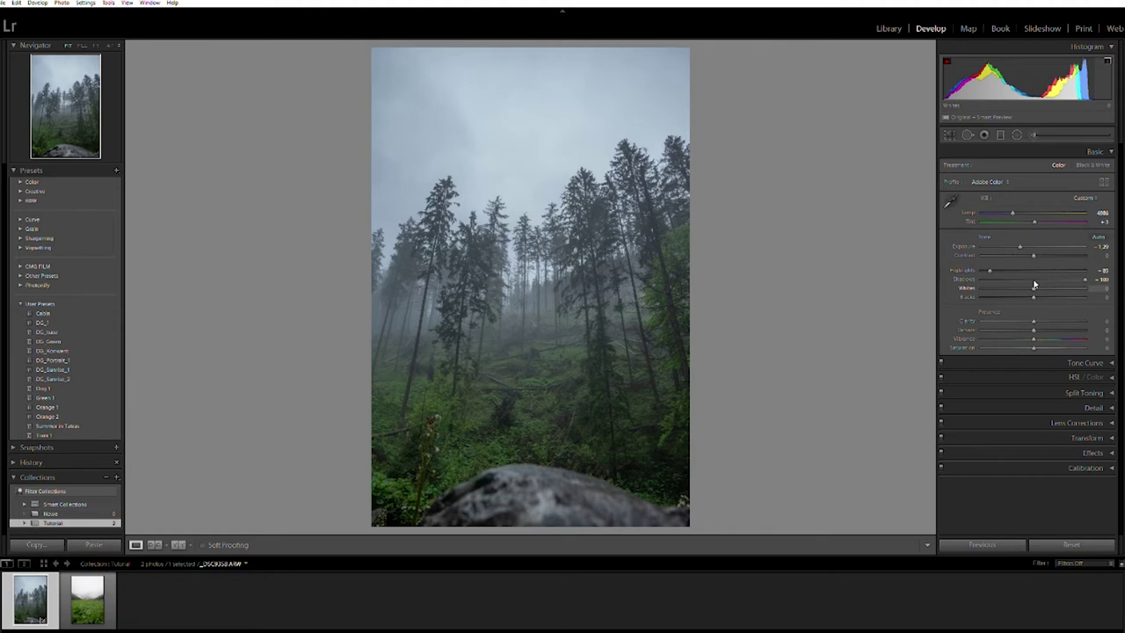
mouse_move(1034, 288)
left_mouse_down()
mouse_move(1071, 283)
mouse_move(1058, 283)
left_mouse_up()
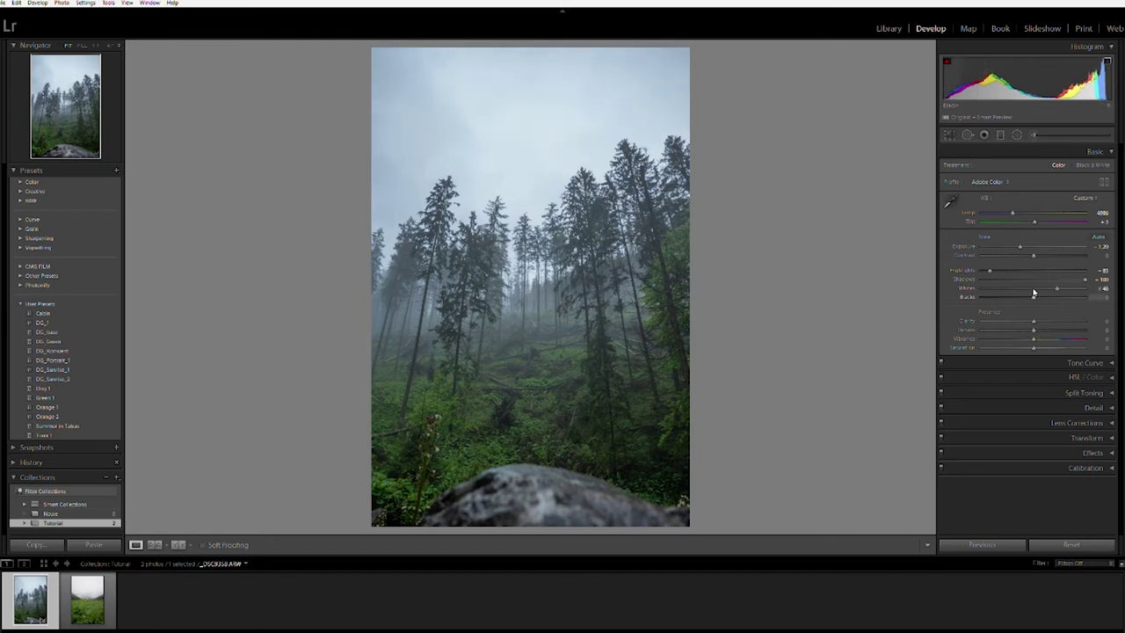
left_click_drag(1033, 292, 1029, 292)
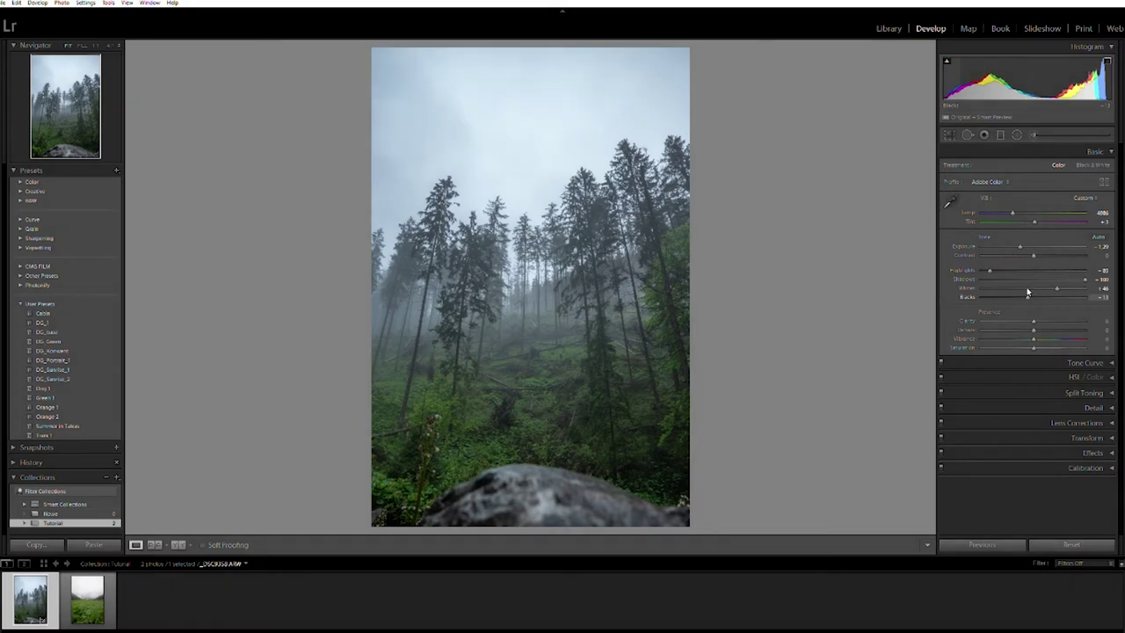
mouse_move(1025, 292)
left_mouse_down()
mouse_move(1005, 292)
mouse_move(1021, 289)
left_mouse_up()
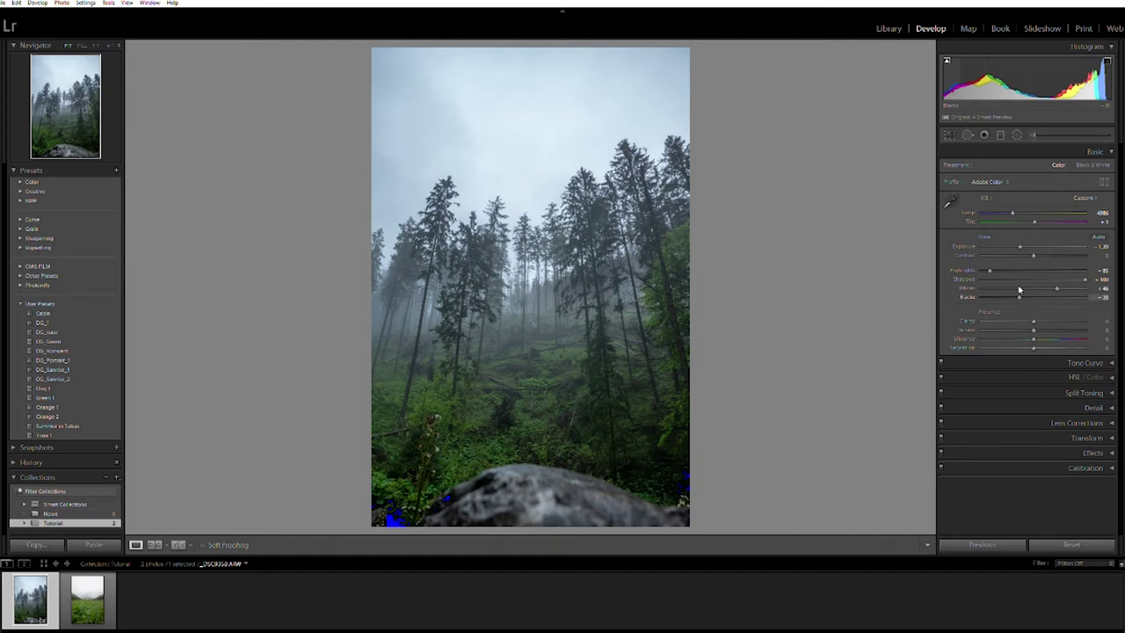
Turn off the shadow clipping preview and set Clarity to about +15 and Dehaze to +40
key("j")
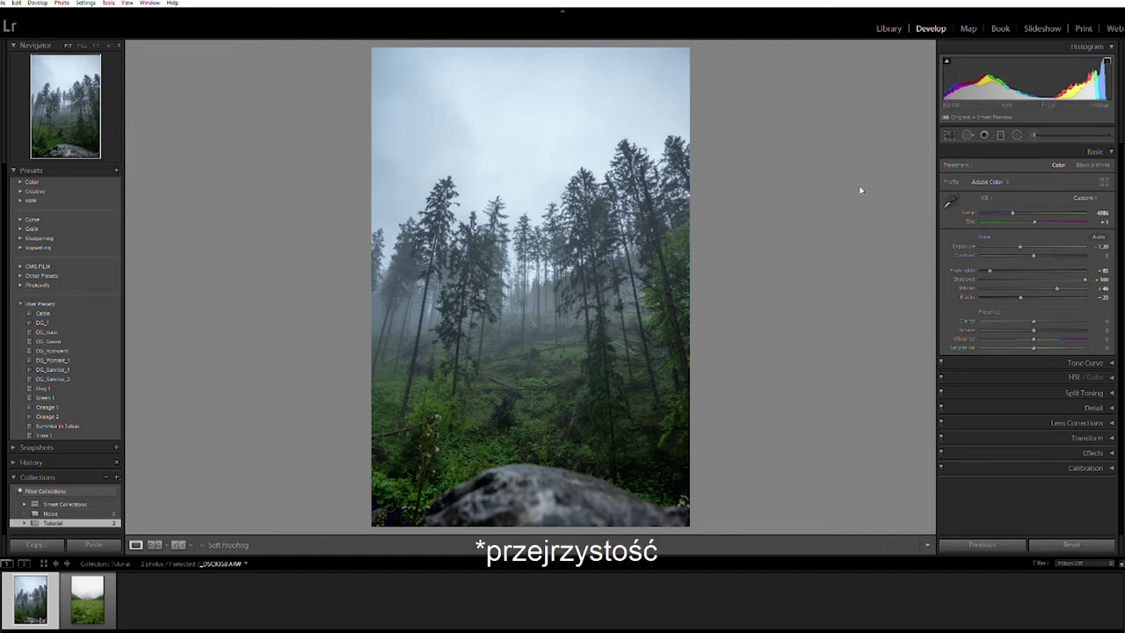
left_click_drag(1034, 318, 1041, 315)
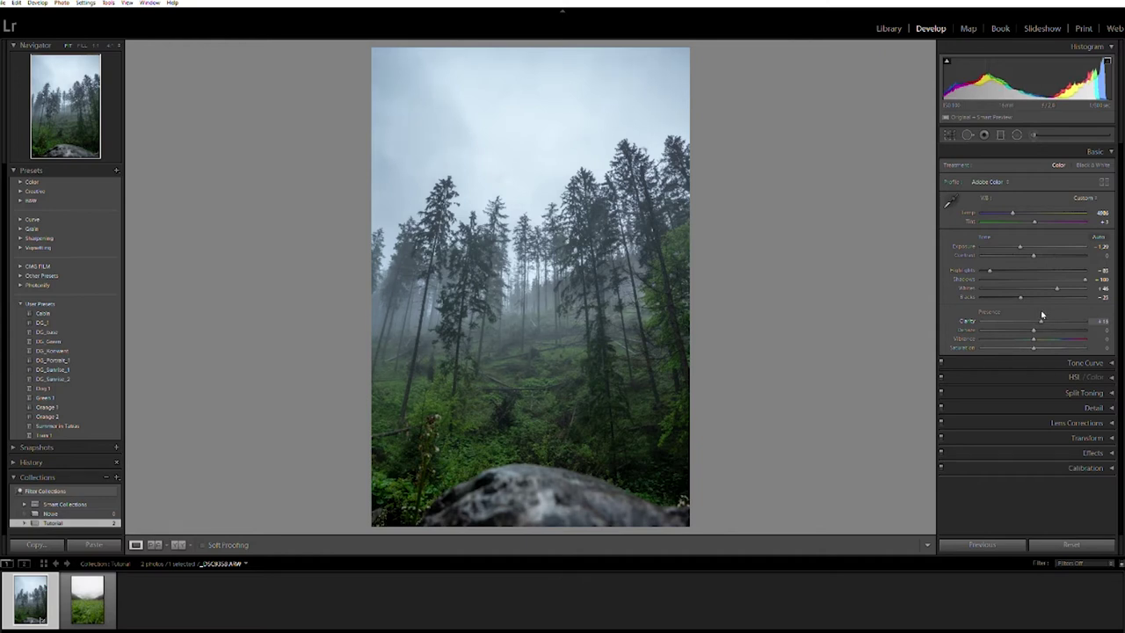
left_click_drag(1035, 324, 1056, 322)
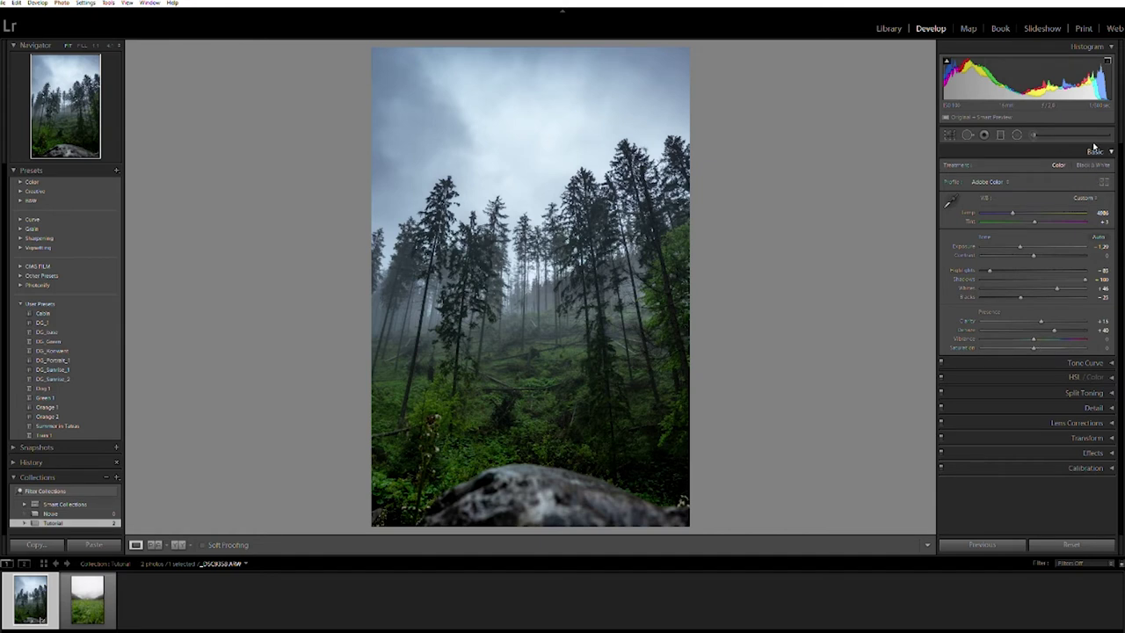
Add three control points to the Tone Curve and raise its black point
left_click(1094, 150)
left_click(1090, 167)
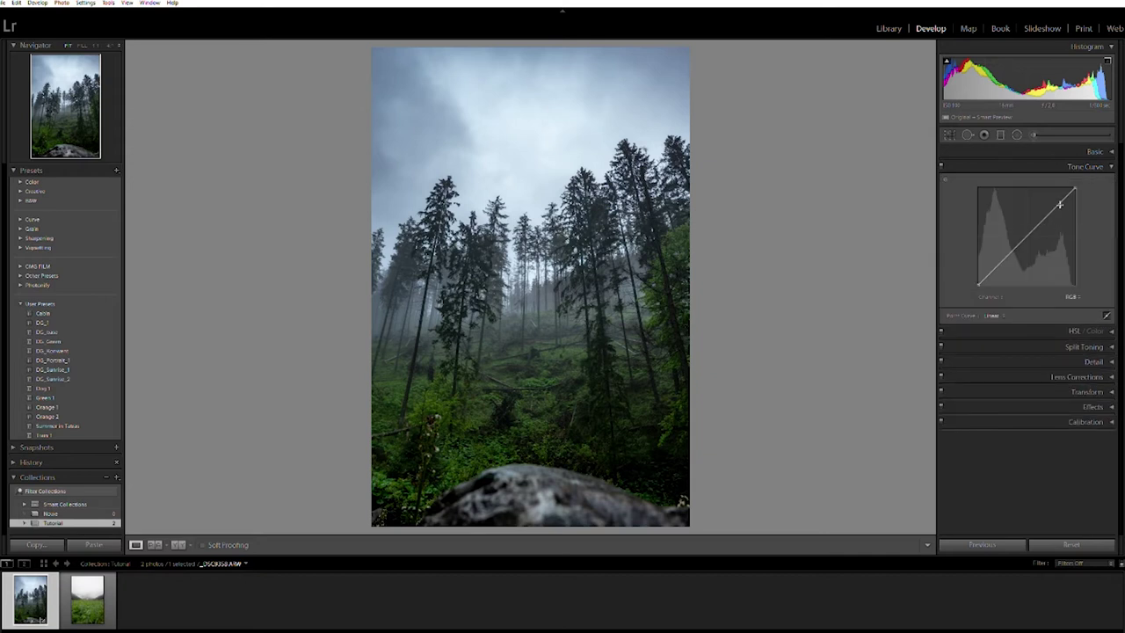
left_click(1054, 208)
left_click(1028, 236)
left_click(1005, 256)
mouse_move(980, 282)
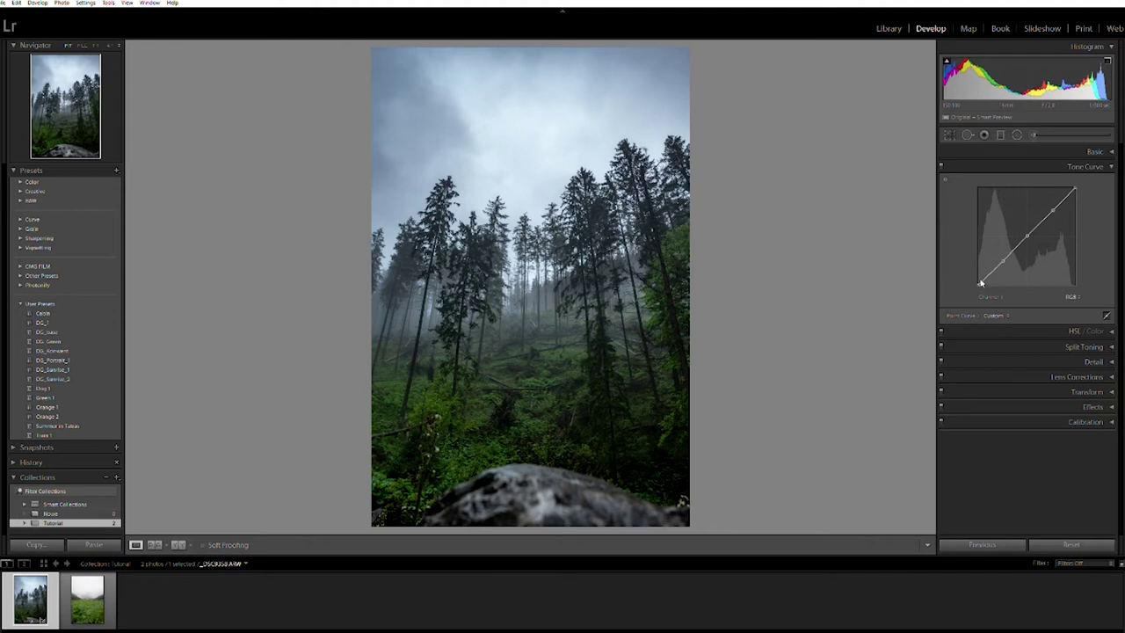
left_click_drag(979, 280, 976, 270)
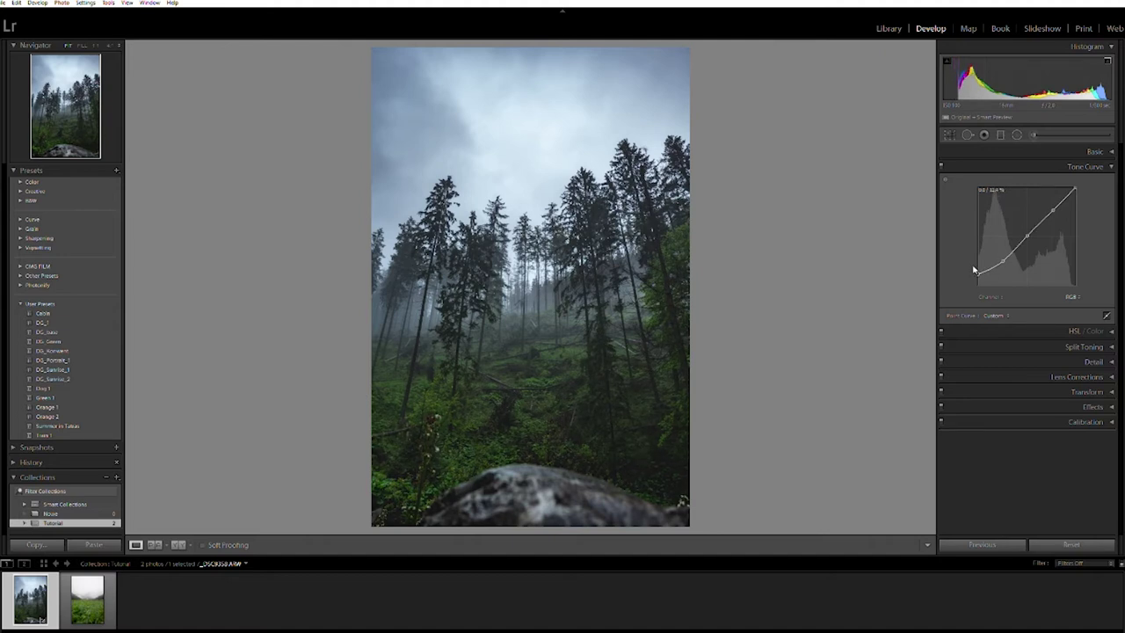
left_click_drag(974, 270, 974, 269)
Pull the curve's shadow point down, lift the midtones and lower the white point
left_click_drag(1005, 255, 999, 264)
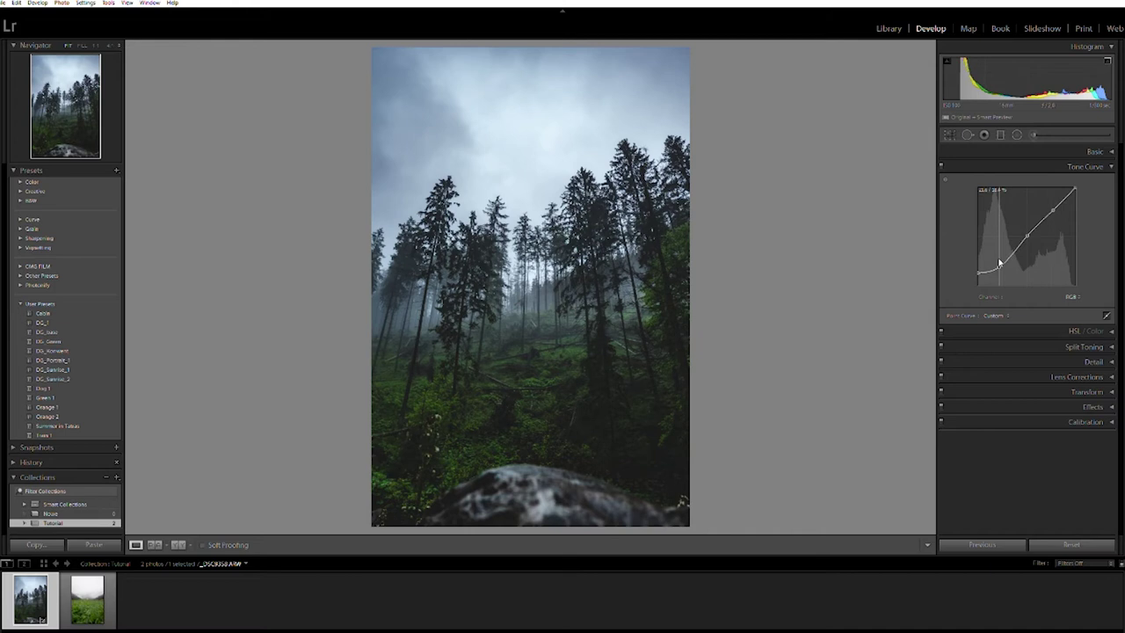
left_click_drag(999, 264, 999, 265)
left_click_drag(1030, 232, 1031, 228)
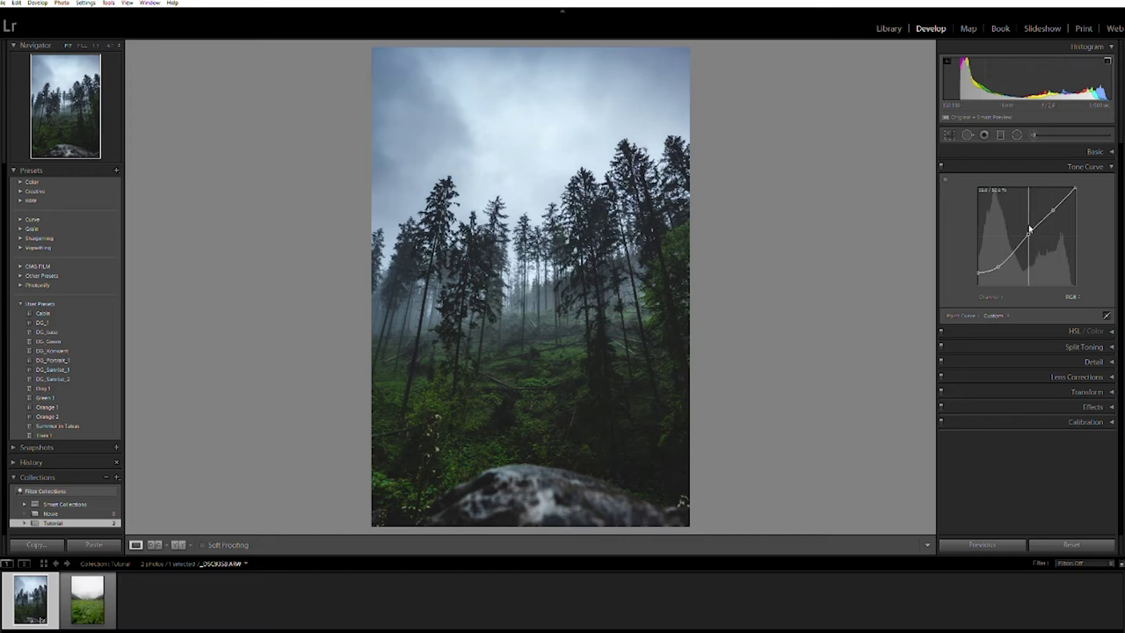
left_click_drag(1030, 229, 1031, 229)
left_click_drag(1031, 229, 1030, 226)
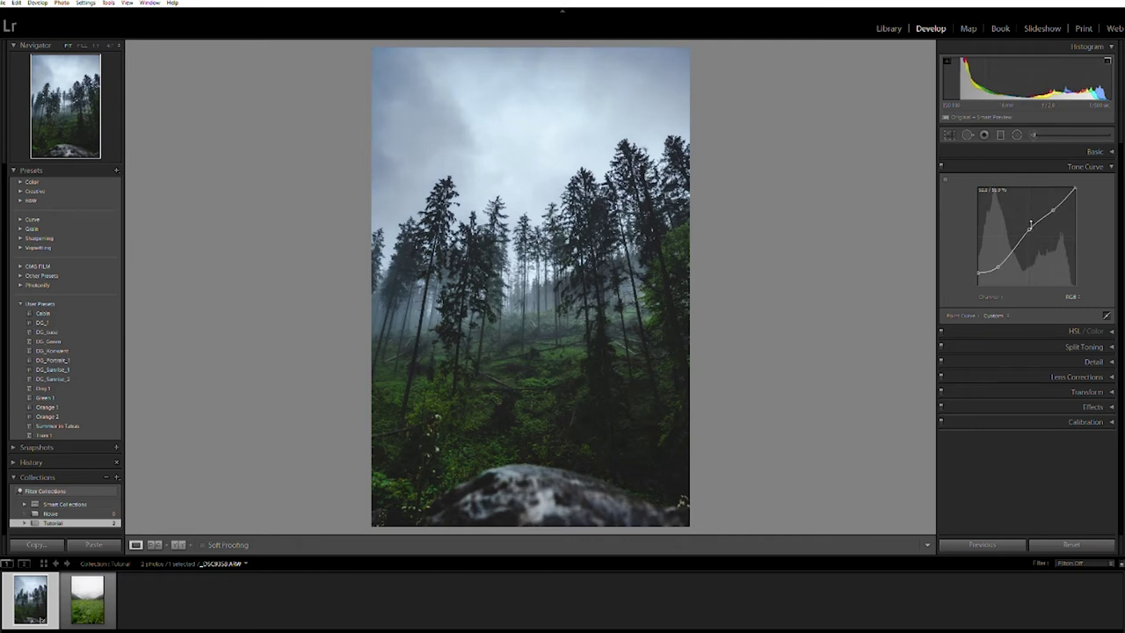
left_click_drag(1030, 225, 1030, 226)
left_click_drag(1053, 206, 1055, 203)
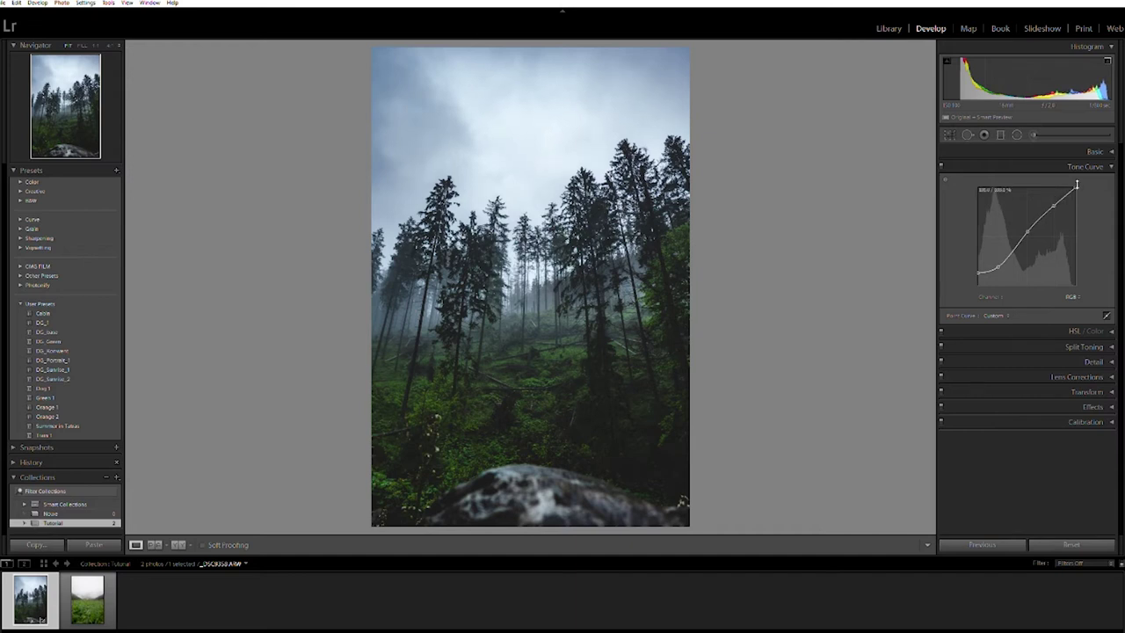
left_click_drag(1077, 185, 1076, 188)
left_click_drag(1083, 182, 1085, 184)
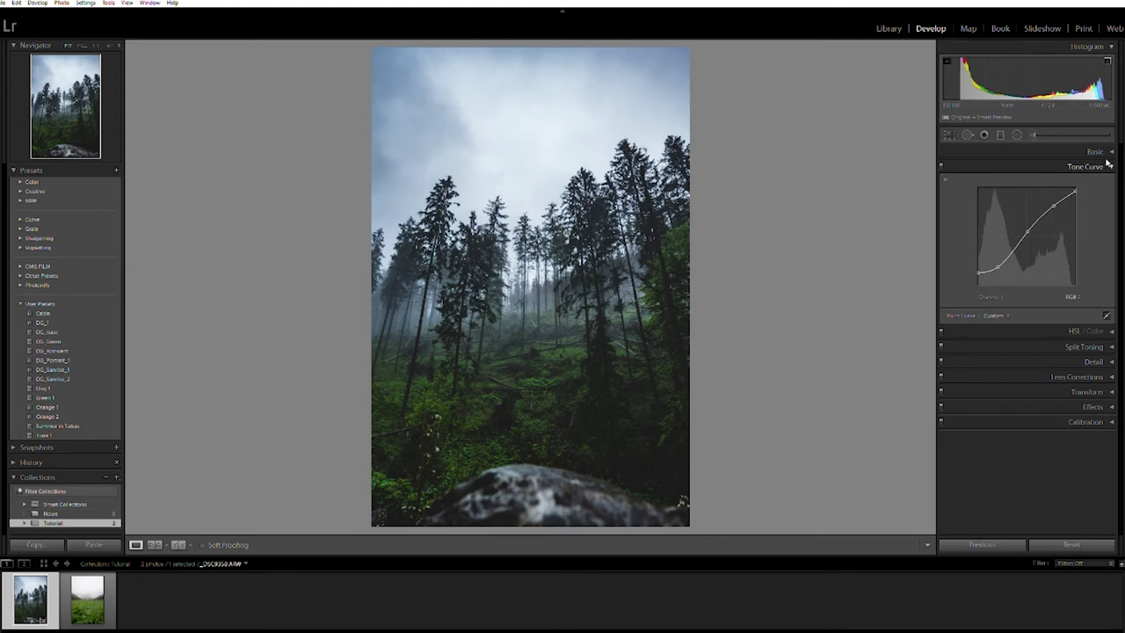
left_click(1109, 163)
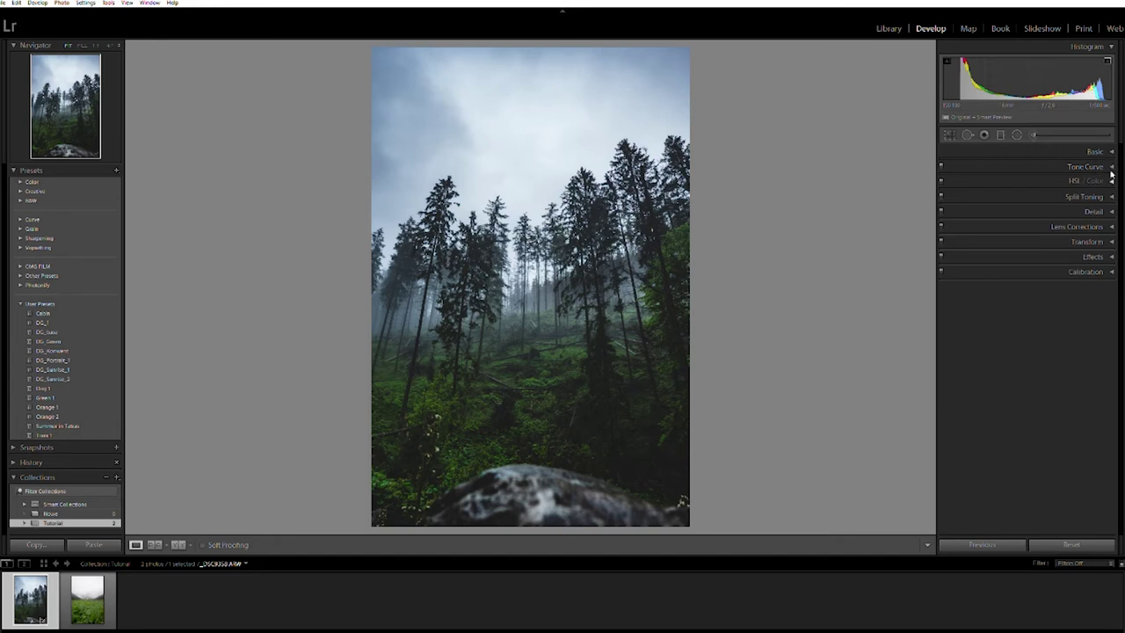
left_click(1110, 176)
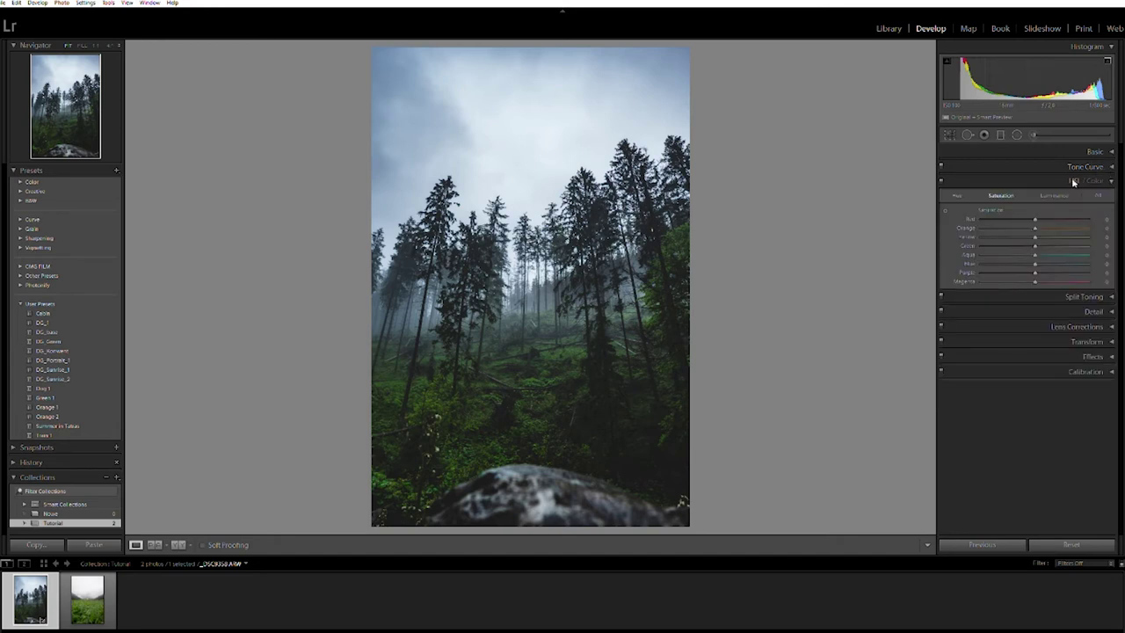
left_click(957, 194)
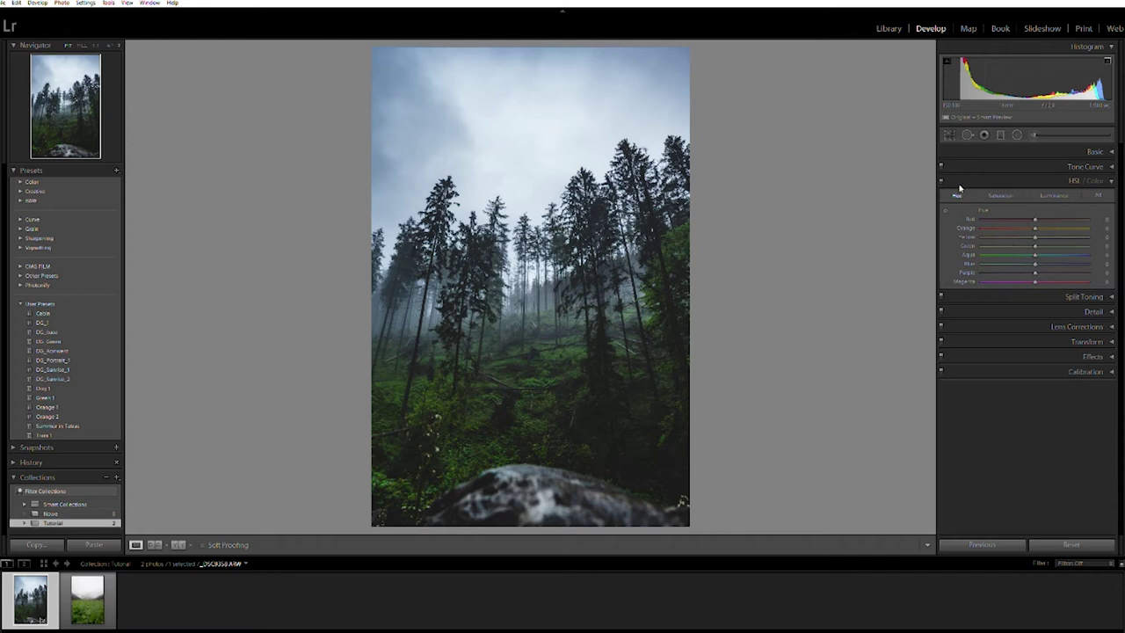
left_click(1002, 194)
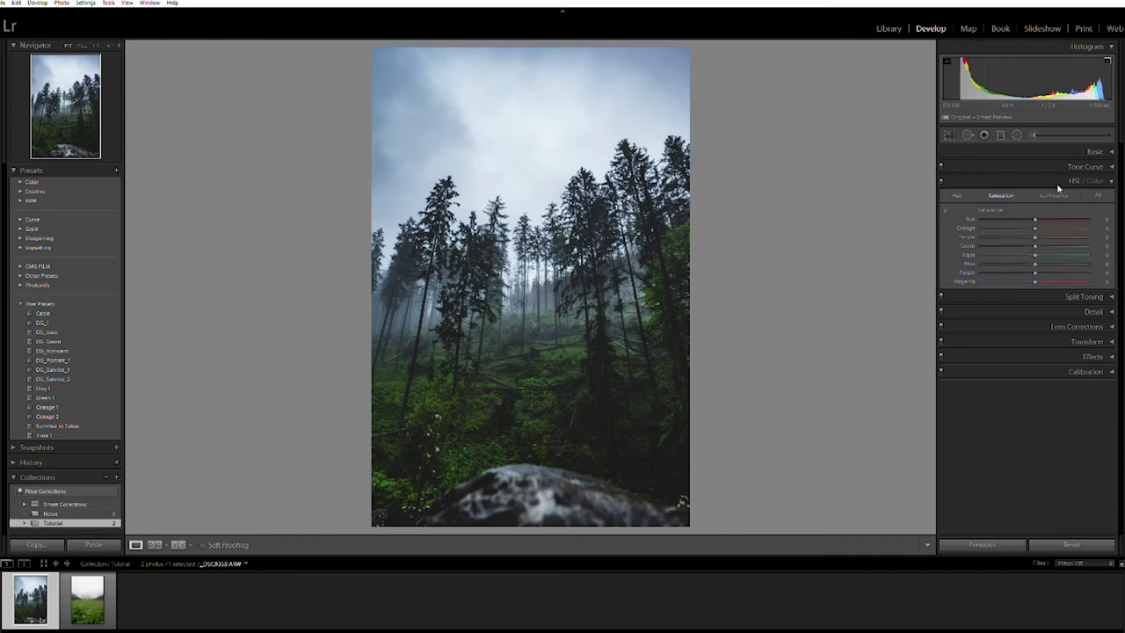
left_click(1056, 193)
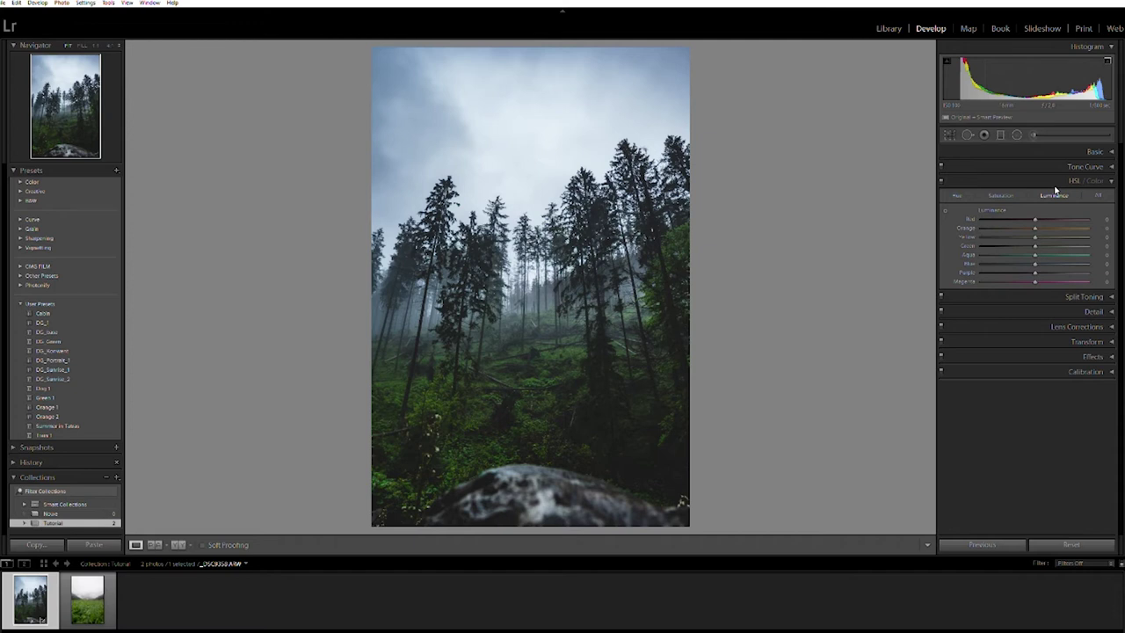
left_click(994, 193)
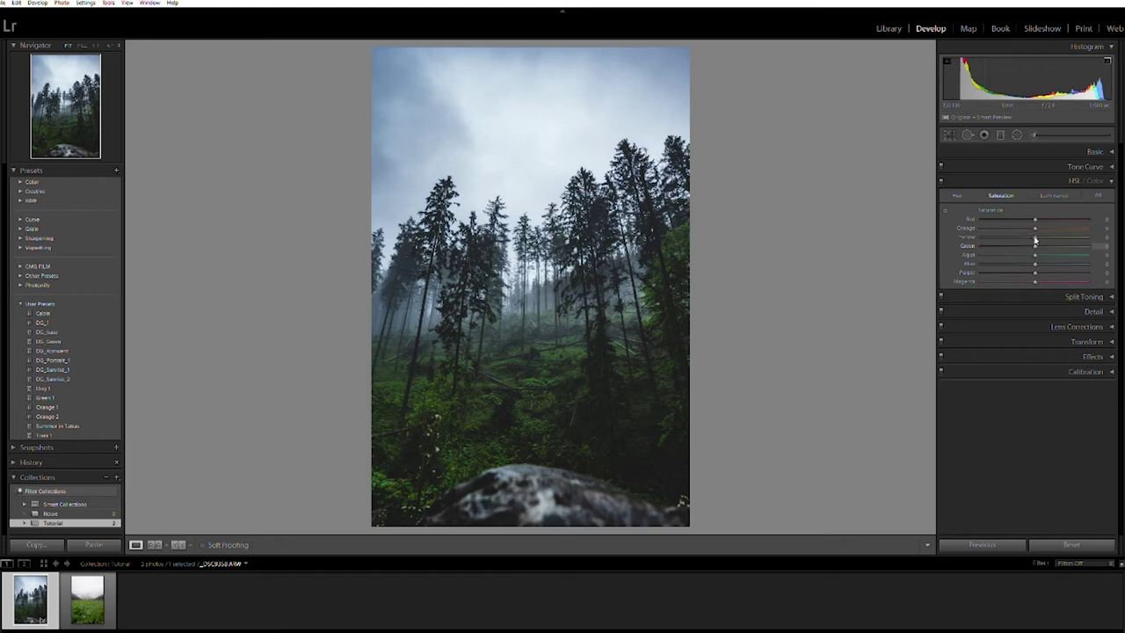
Set HSL saturation: Green about −37, Yellow raised, Aqua about −30, Blue about −67
left_click_drag(1032, 244, 1017, 238)
left_click_drag(1037, 234, 1072, 238)
left_click_drag(1073, 237, 1018, 233)
left_click_drag(1035, 252, 1058, 249)
mouse_move(1057, 250)
left_mouse_down()
mouse_move(1075, 251)
mouse_move(1024, 249)
left_mouse_up()
left_click_drag(1038, 259, 1001, 260)
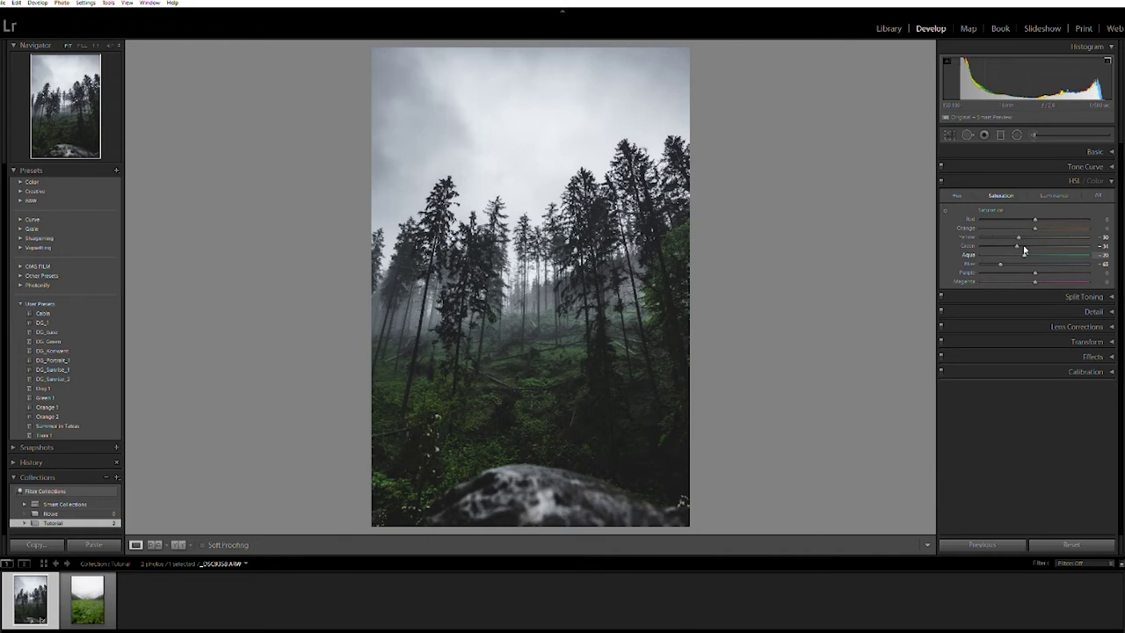
left_click_drag(1024, 251, 1017, 250)
Raise HSL luminance: Yellow and Green to +100, Aqua about +89, Blue about +37
left_click(1050, 191)
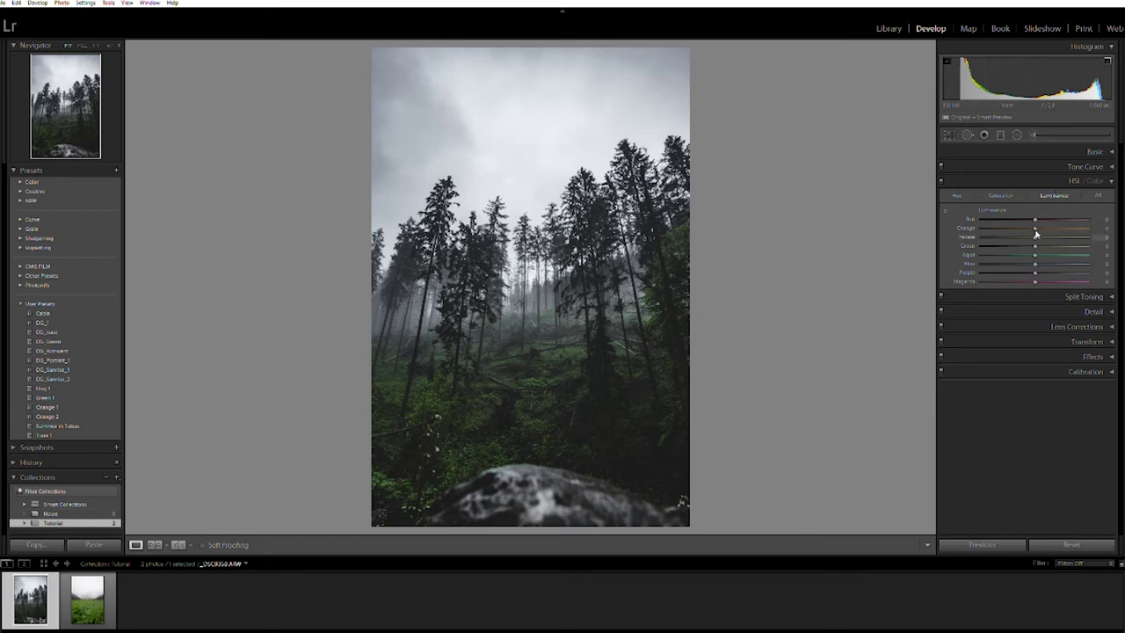
left_click_drag(1035, 233, 1107, 220)
left_click_drag(1034, 244, 1103, 238)
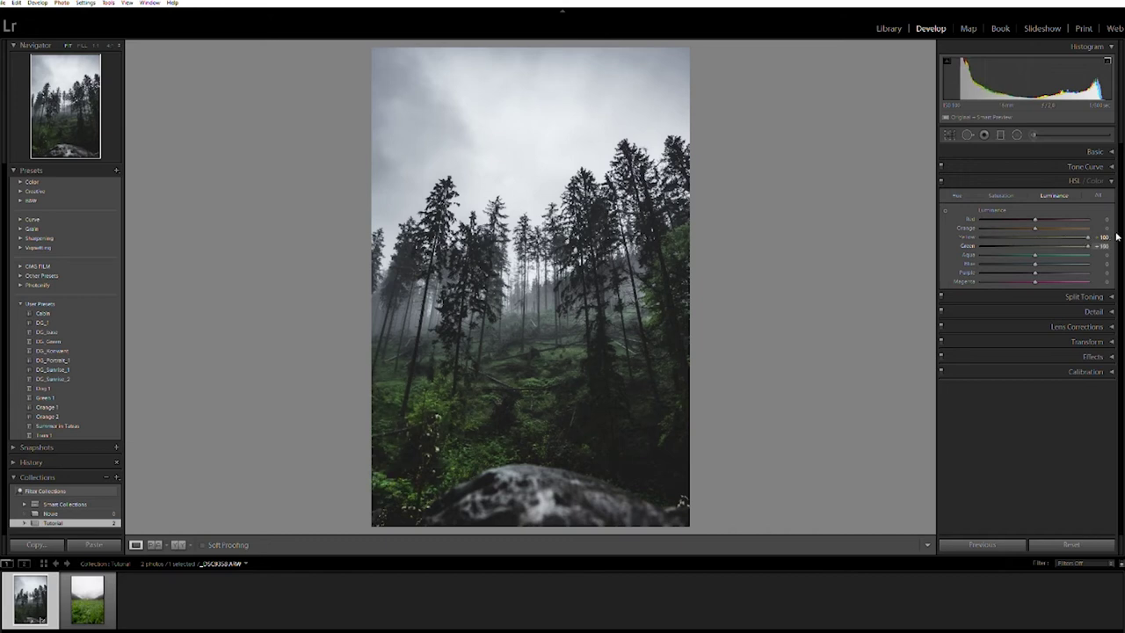
mouse_move(1103, 237)
left_mouse_down()
mouse_move(1084, 239)
mouse_move(1095, 240)
left_mouse_up()
mouse_move(1036, 249)
left_mouse_down()
mouse_move(1099, 251)
mouse_move(1036, 251)
mouse_move(1059, 253)
mouse_move(1049, 254)
left_mouse_up()
mouse_move(1056, 253)
left_mouse_down()
mouse_move(1096, 244)
mouse_move(1050, 250)
mouse_move(1043, 261)
mouse_move(1057, 262)
left_mouse_up()
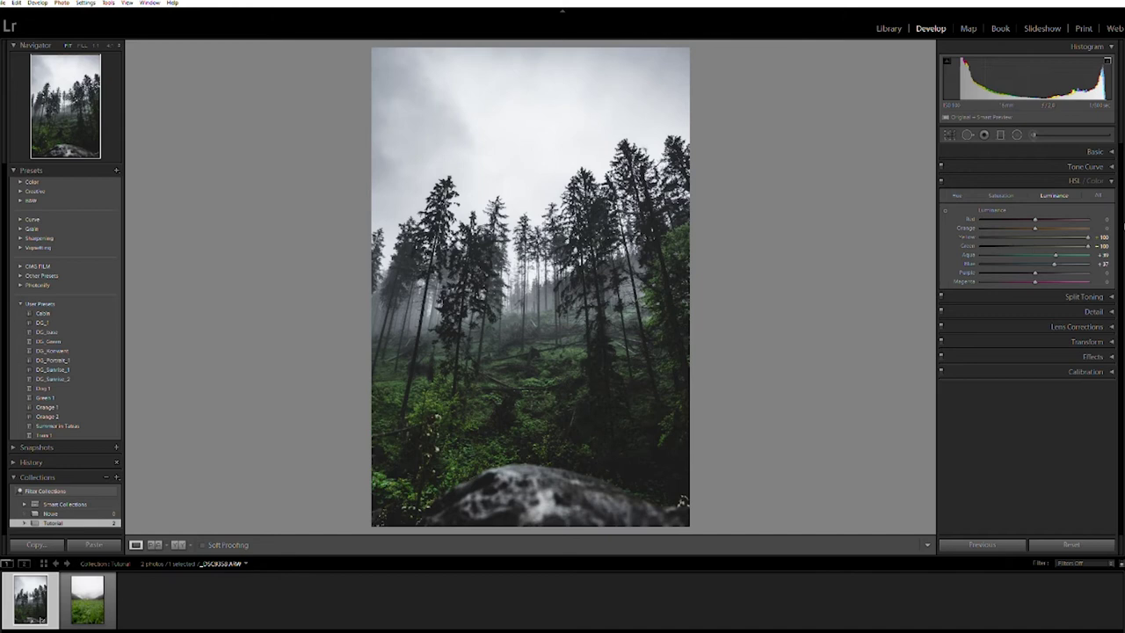
Shift HSL hues: Green about +18, Yellow +12, Blue about −25, then collapse HSL/Color
left_click(957, 195)
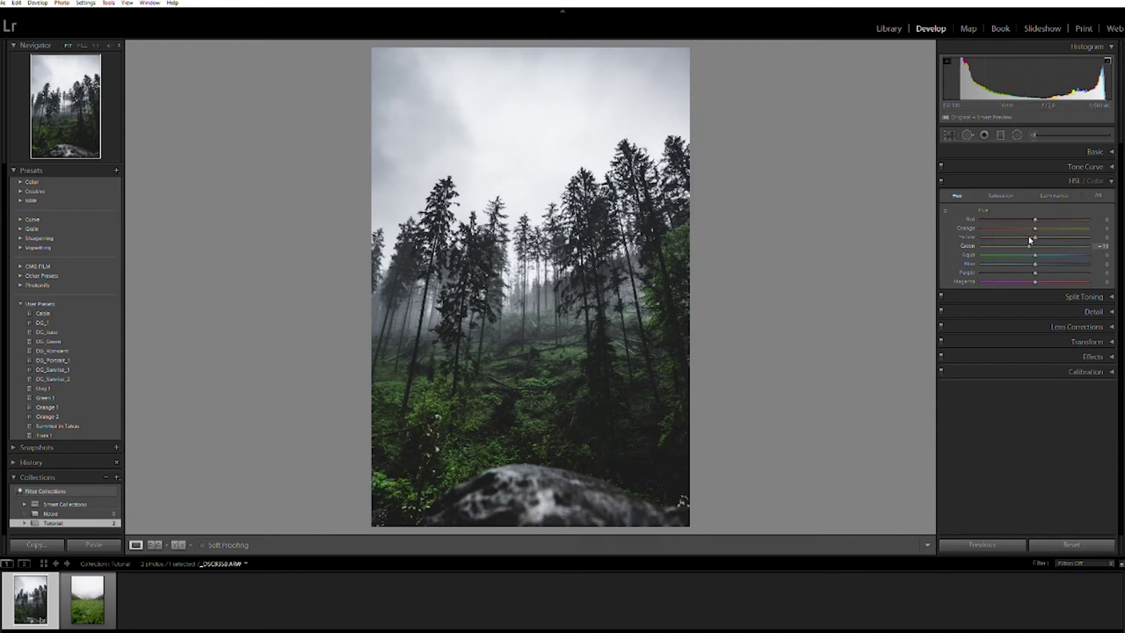
mouse_move(1035, 244)
left_mouse_down()
mouse_move(1046, 242)
mouse_move(1034, 239)
left_mouse_up()
mouse_move(1032, 238)
left_mouse_down()
mouse_move(1041, 227)
mouse_move(1010, 252)
mouse_move(1064, 252)
mouse_move(999, 250)
mouse_move(1039, 251)
left_mouse_up()
left_click_drag(1032, 258, 1024, 259)
left_click_drag(1023, 261, 1021, 261)
left_click(1112, 179)
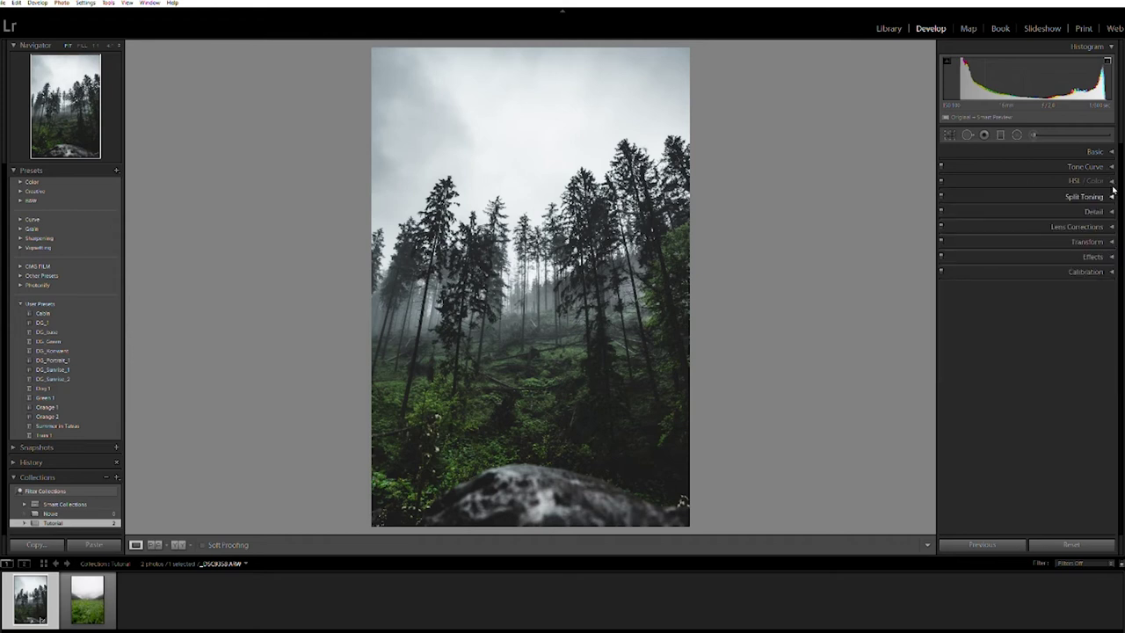
In Split Toning, remove the shadow tint and set the Highlights Hue to 213
left_click(1112, 192)
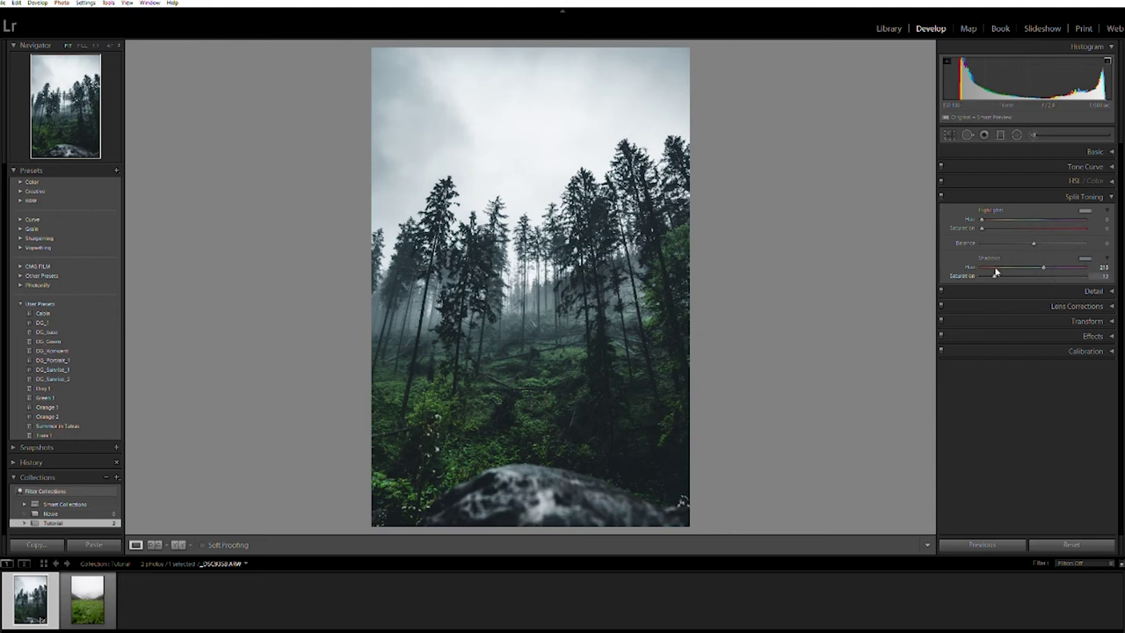
left_click_drag(995, 273, 981, 273)
mouse_move(982, 219)
left_mouse_down()
mouse_move(1044, 219)
mouse_move(991, 223)
left_mouse_up()
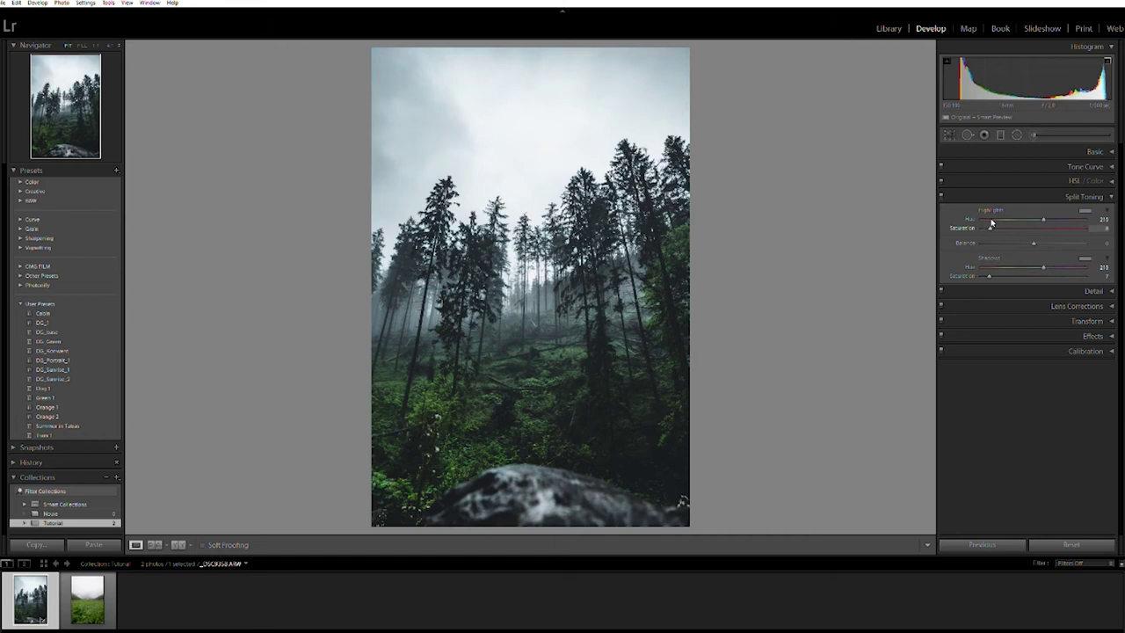
Set Sharpening Amount to about 76 and raise Masking high to sharpen only edges
left_click(1110, 195)
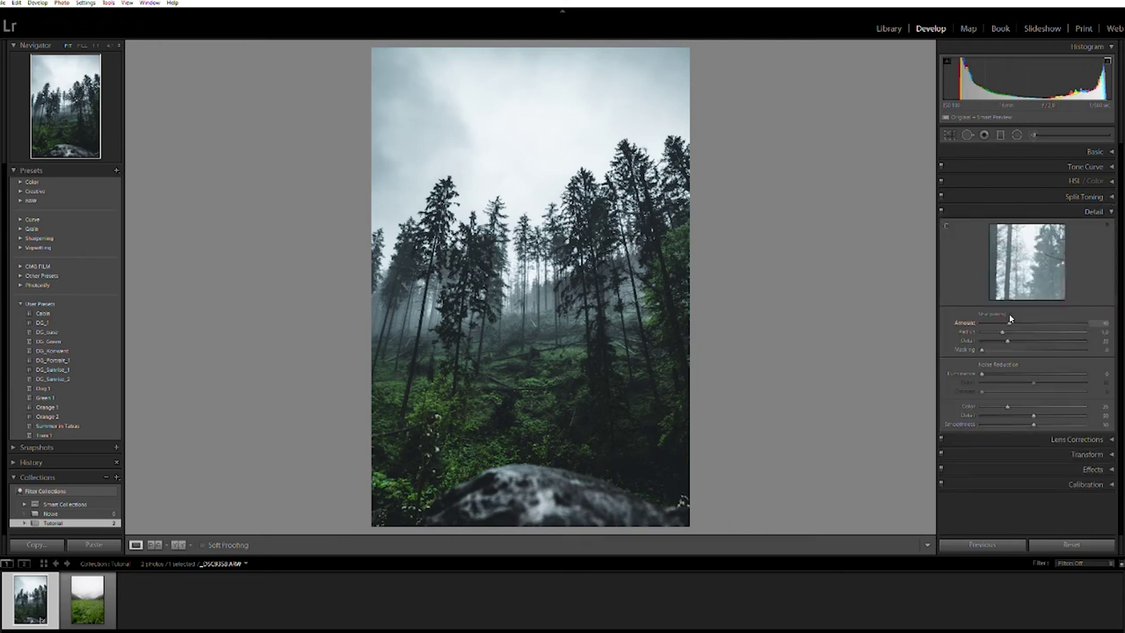
left_click_drag(1010, 319, 1035, 317)
left_click(981, 347, "alt")
left_click(980, 345, "alt")
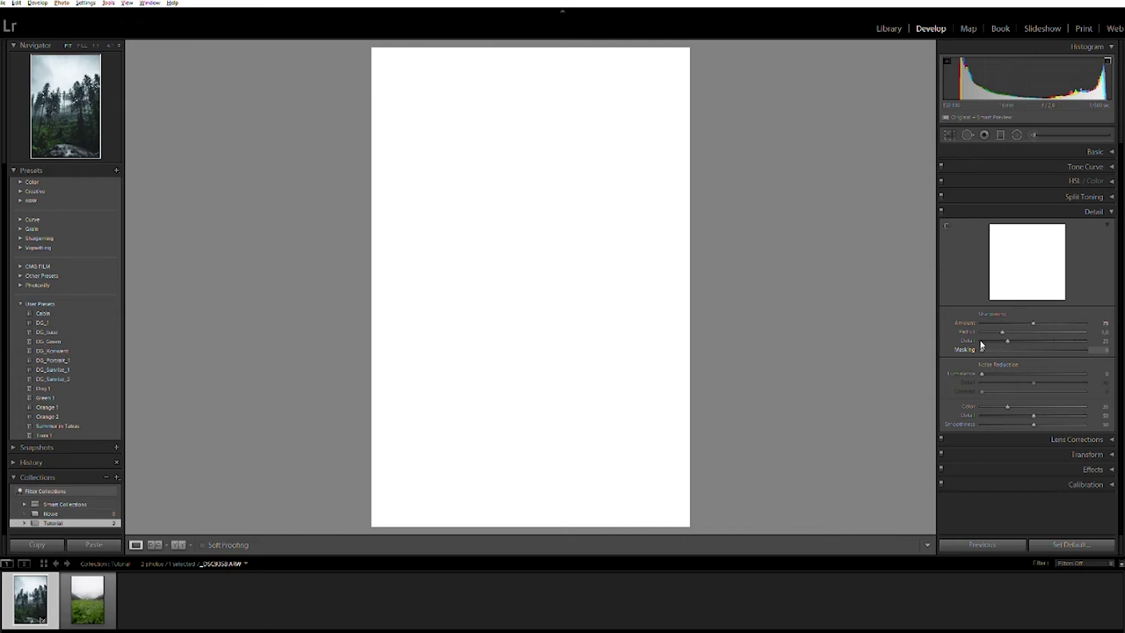
left_click_drag(981, 346, 1071, 341)
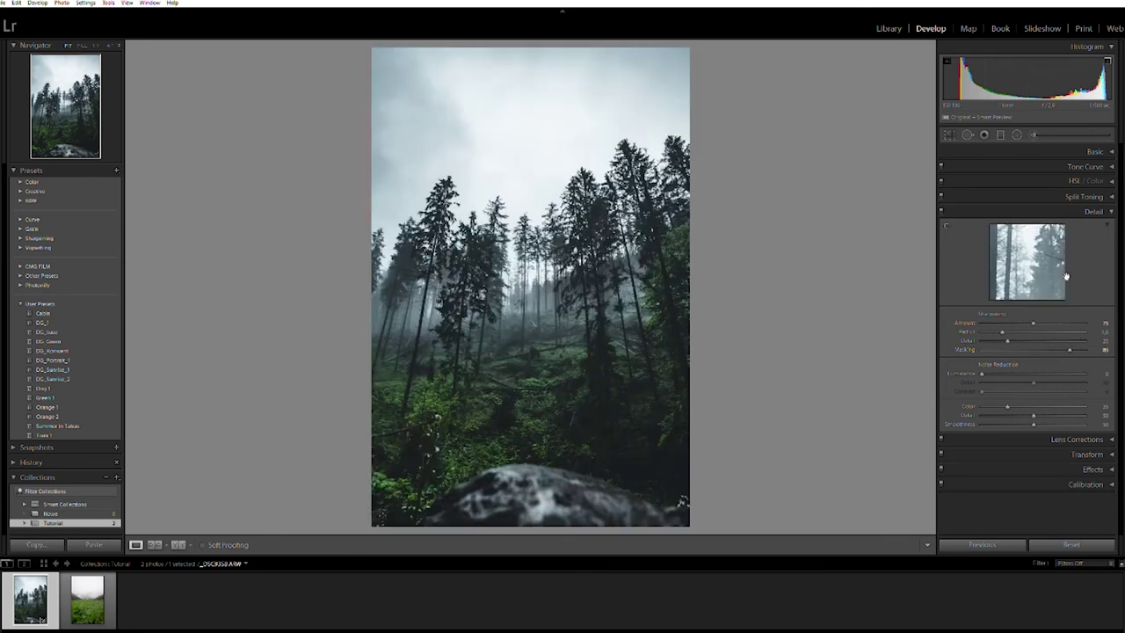
left_click(1090, 211)
Turn on Remove Chromatic Aberration and the Sigma lens profile correction in Lens Corrections
left_click(1079, 226)
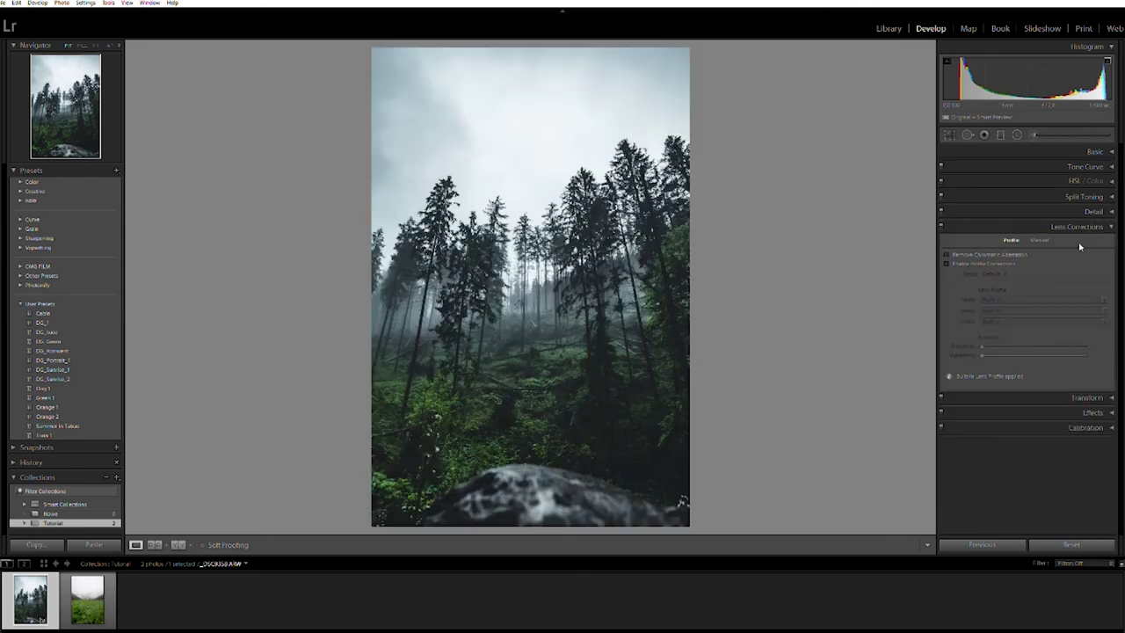
left_click(949, 254)
left_click(947, 255)
left_click(946, 263)
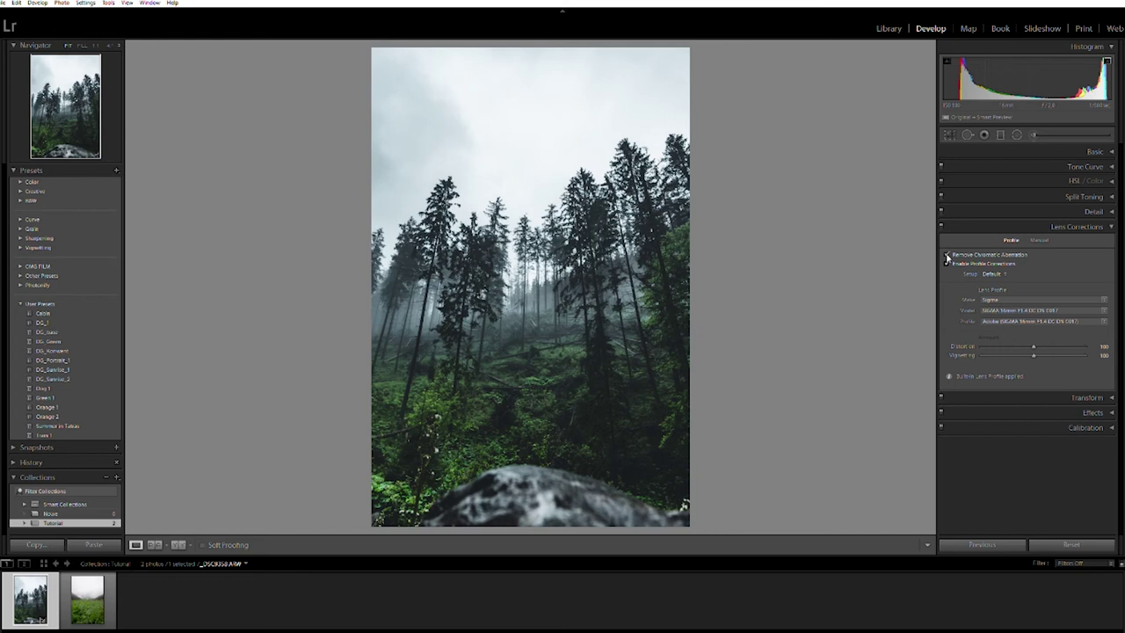
left_click(1083, 227)
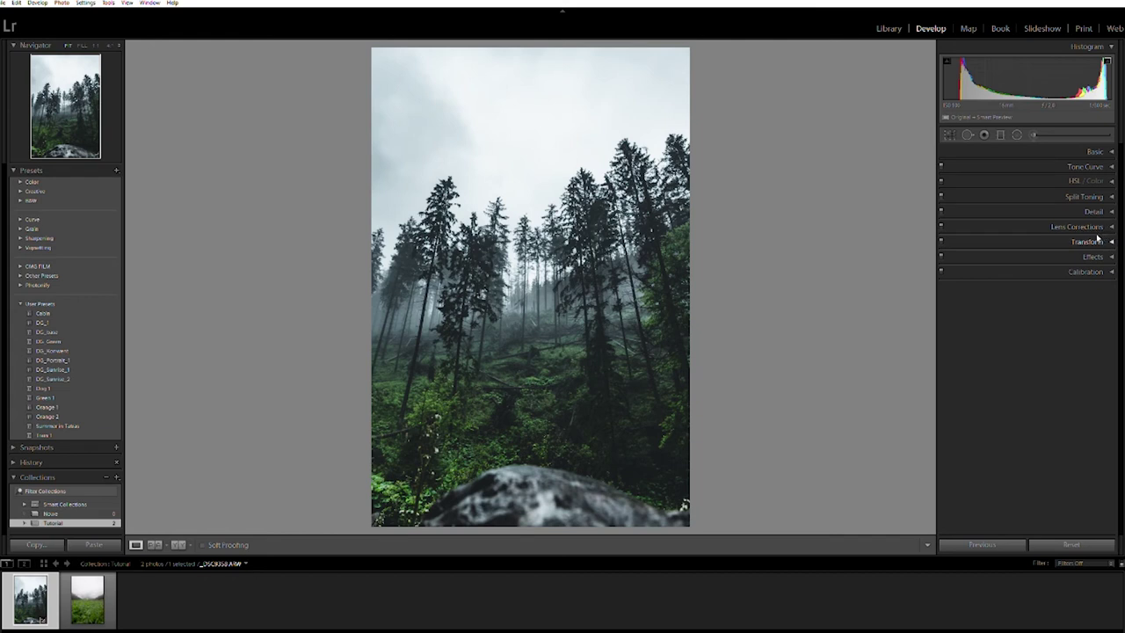
Add a Highlight Priority vignette: amount about -26, midpoint 34, roundness about +67, softer feather
left_click(1104, 255)
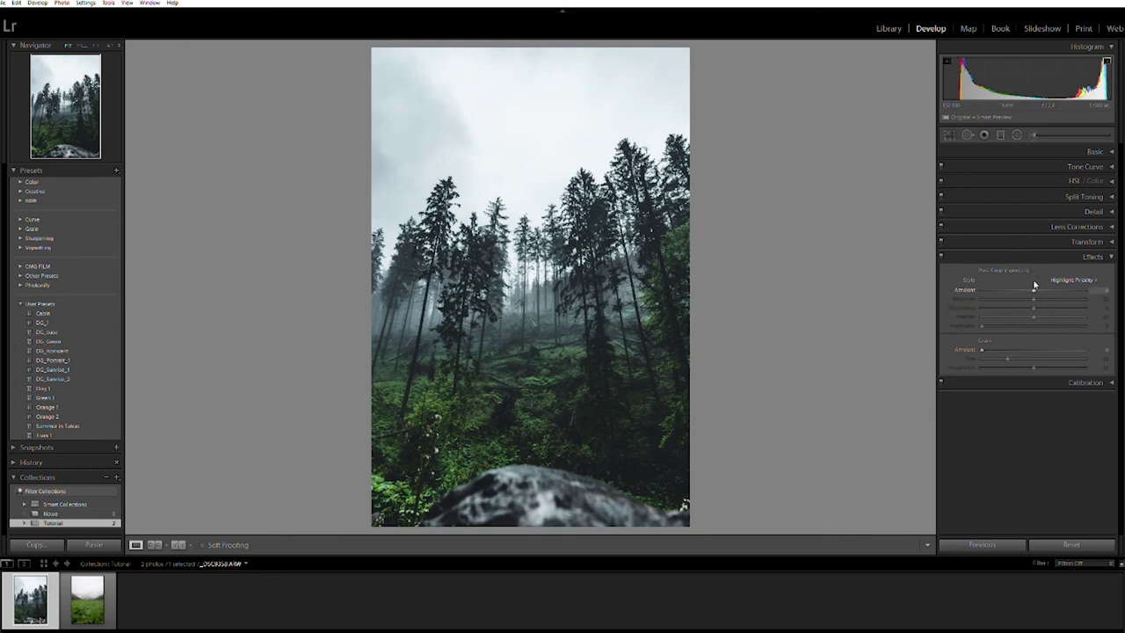
left_click_drag(1033, 285, 1027, 283)
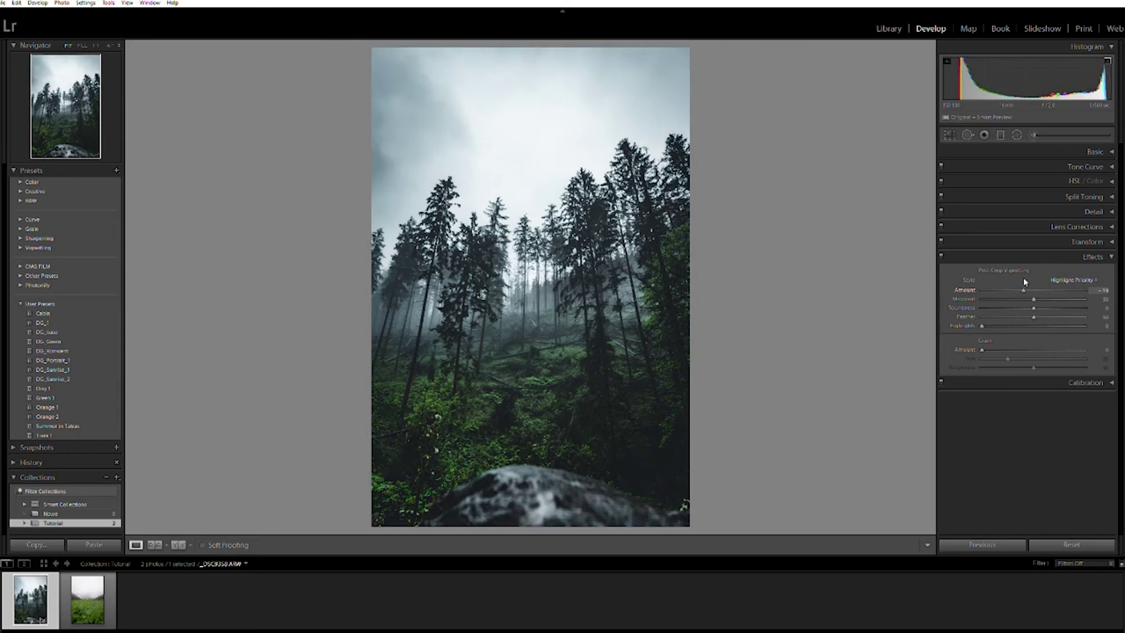
left_click_drag(1023, 277, 1019, 276)
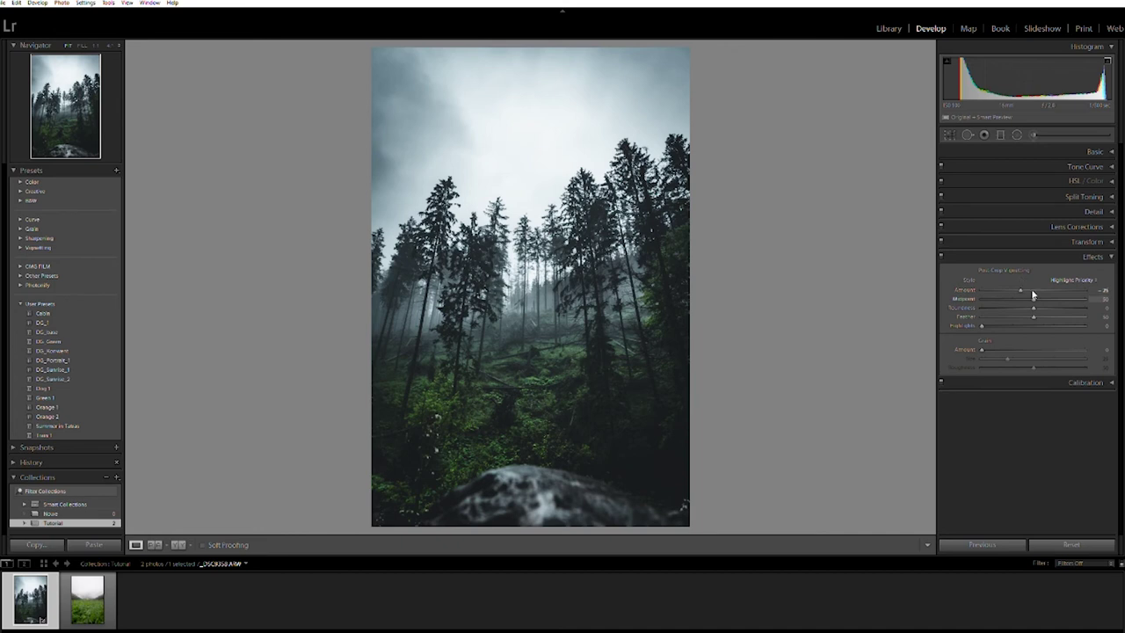
left_click(1033, 298, "alt")
mouse_move(1033, 296)
left_mouse_down()
mouse_move(1002, 295)
mouse_move(1068, 305)
left_mouse_up()
key("backslash")
key("backslash")
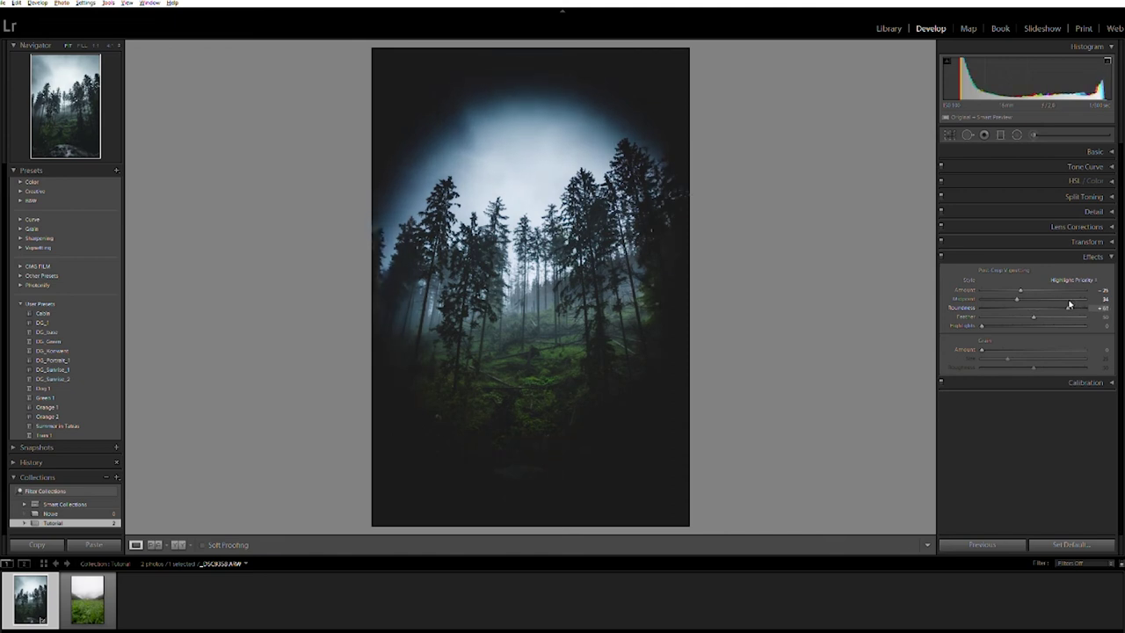
key("backslash")
key("backslash")
left_click_drag(1034, 315, 1056, 315)
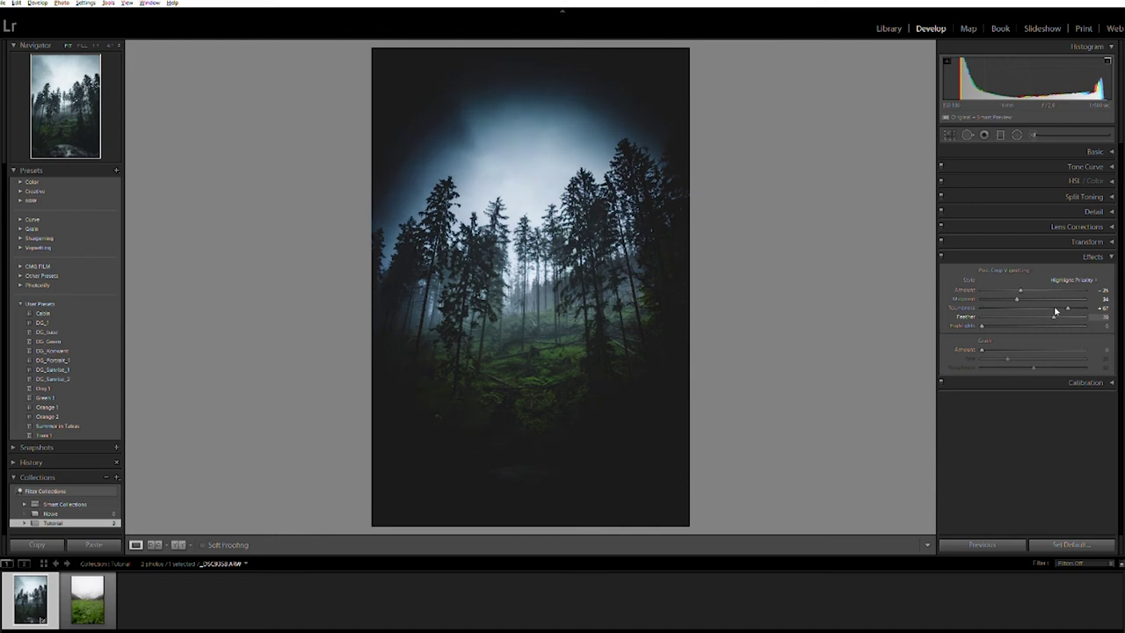
key("backslash")
Collapse the Effects and Calibration panels and select the Graduated Filter tool
left_click(1110, 255)
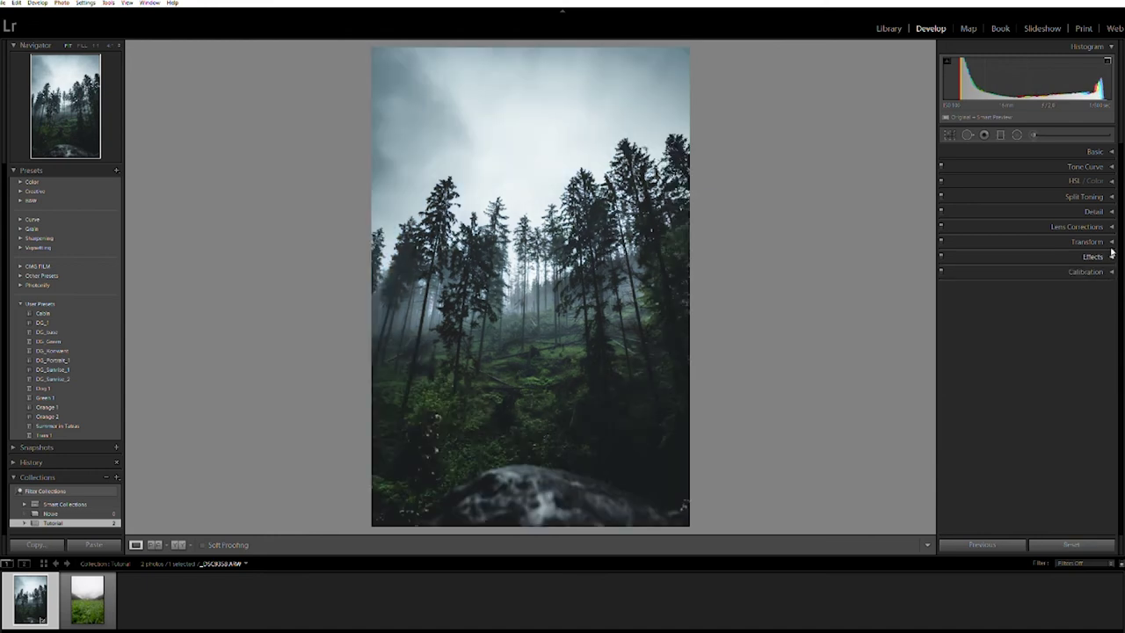
left_click(1110, 269)
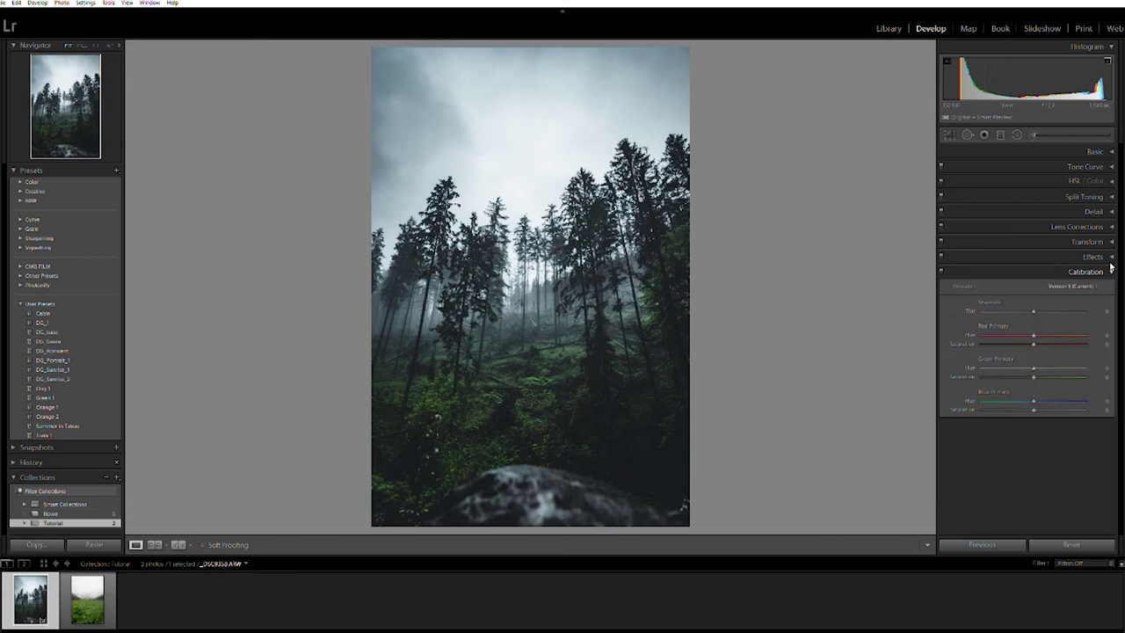
left_click(1110, 269)
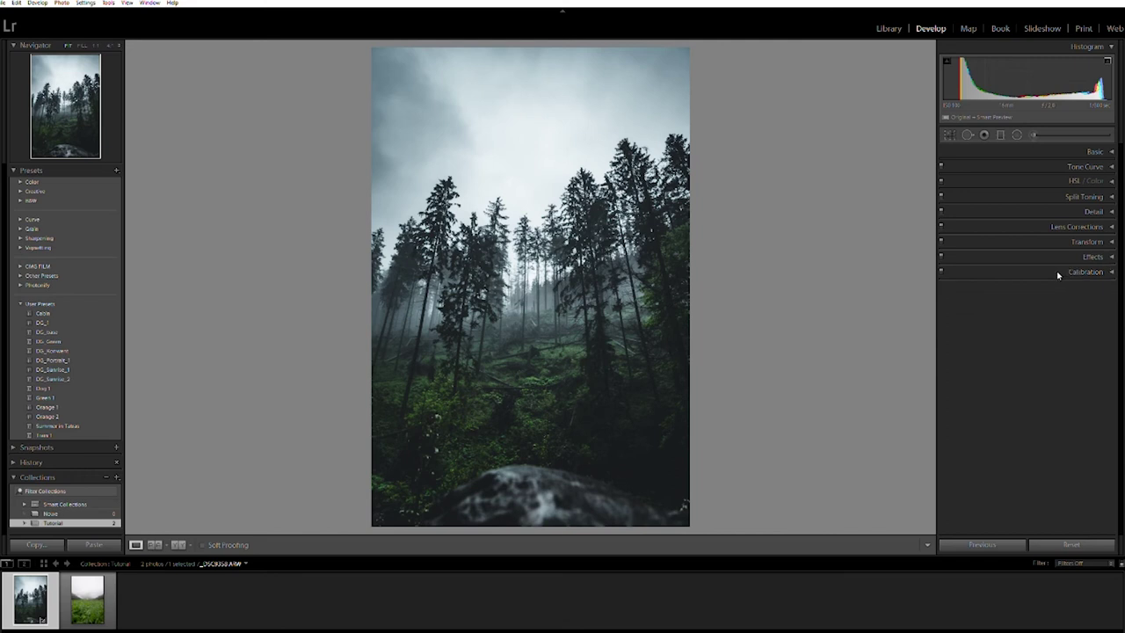
left_click(1000, 135)
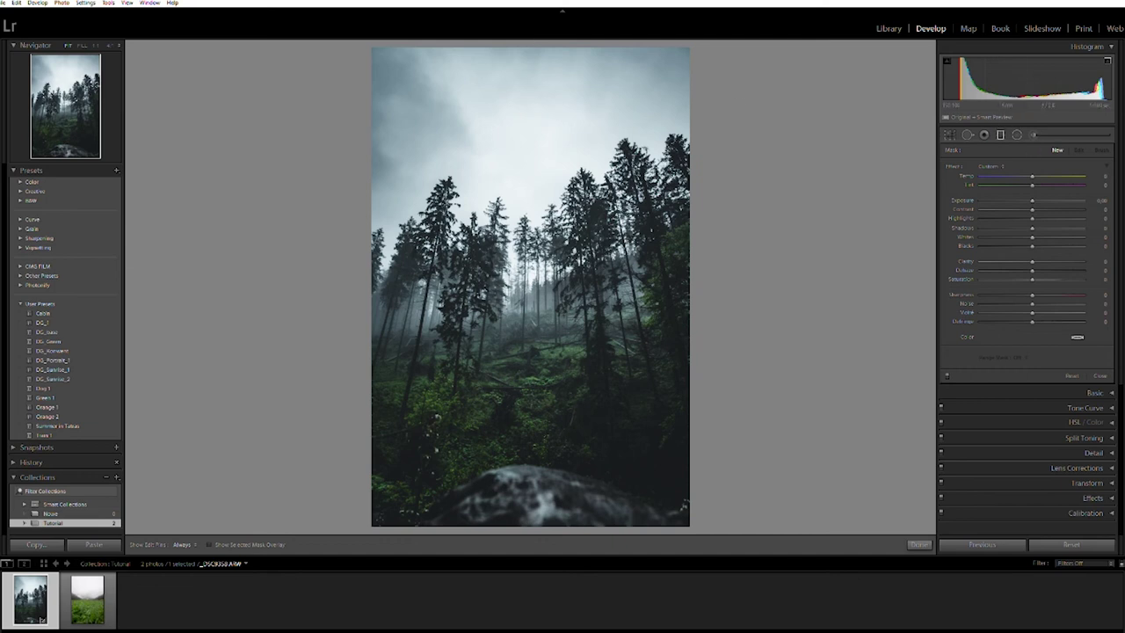
Draw a negative-exposure graduated filter down over the sky, limited by a Luminance range mask
left_click_drag(533, 42, 531, 148)
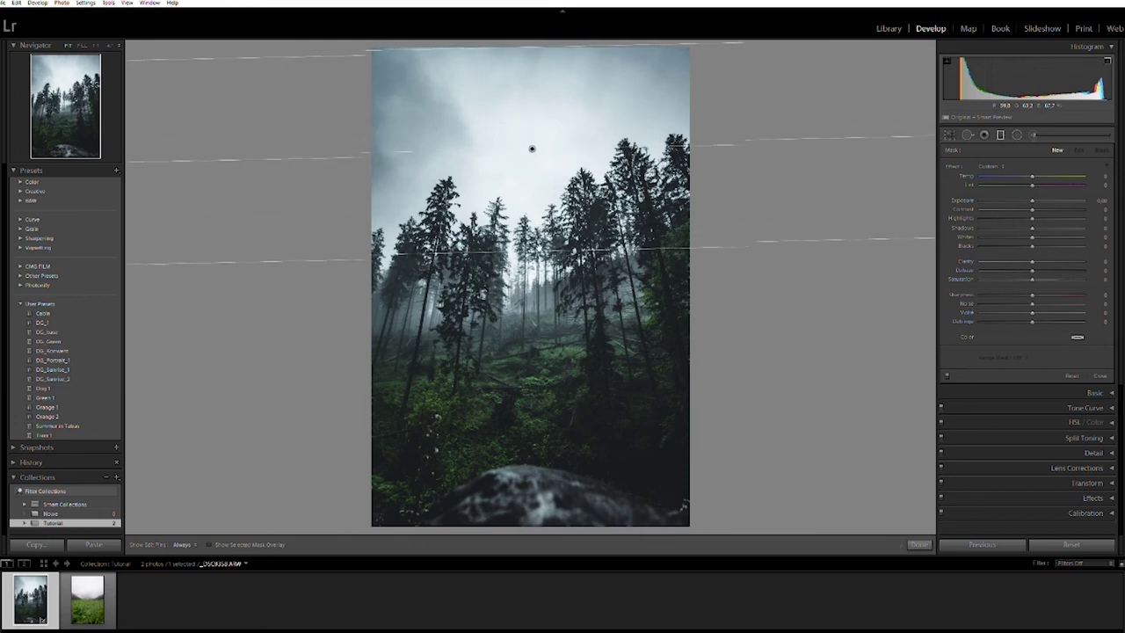
left_click_drag(531, 250, 530, 299)
left_click_drag(1034, 195, 1016, 199)
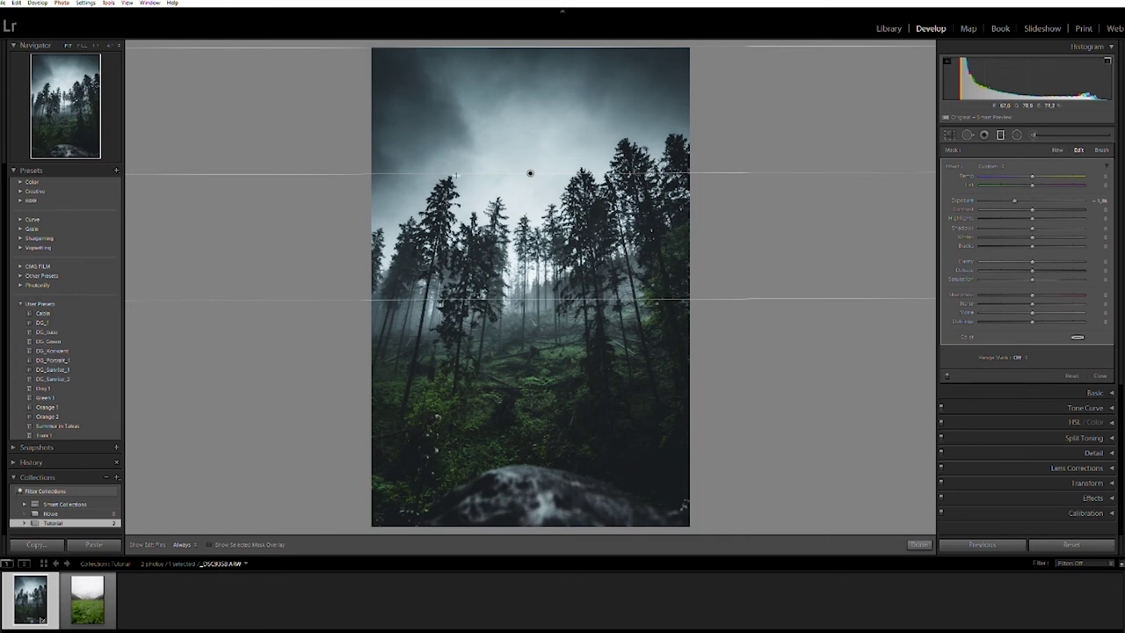
left_click(1020, 357)
left_click(1007, 379)
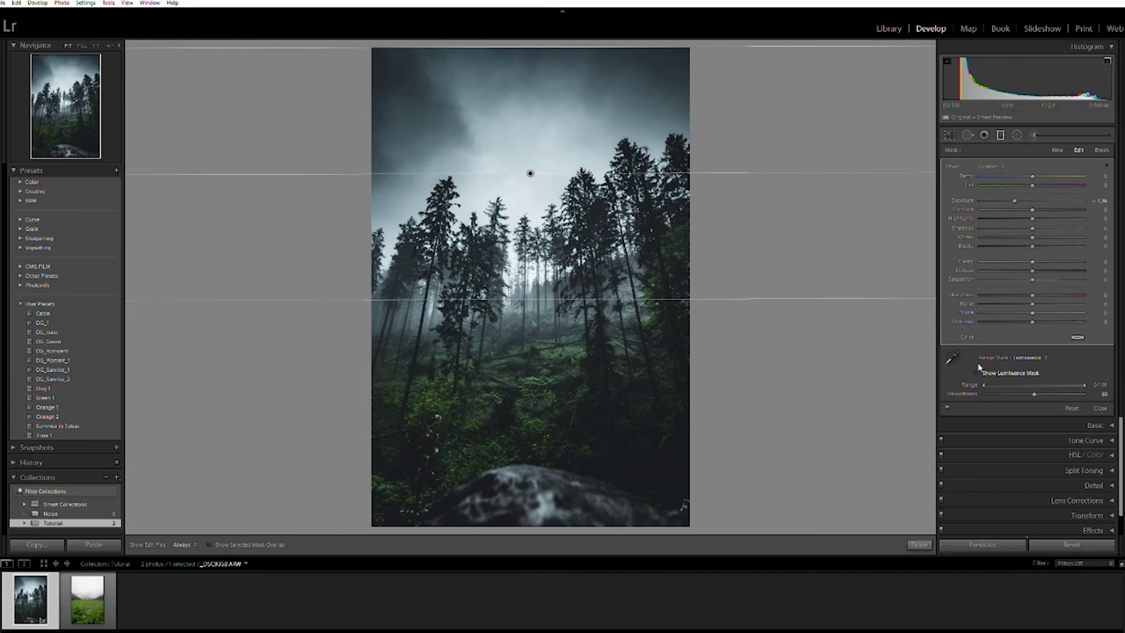
Refine the sky filter's luminance range, set smoothness to about 0, and adjust its edges
left_click(977, 372)
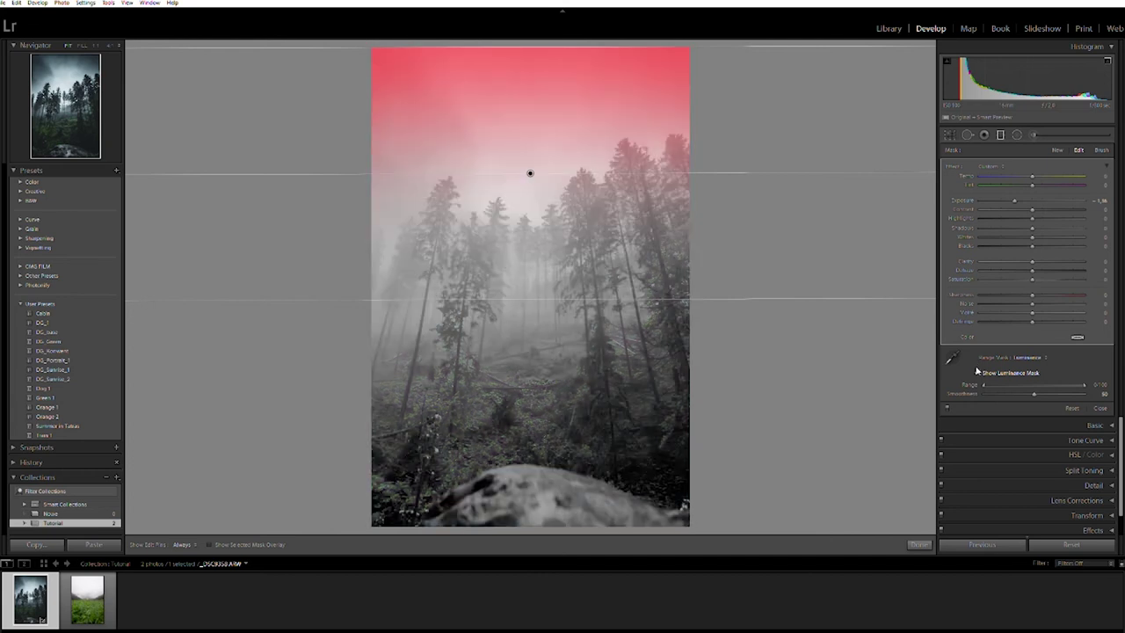
left_click_drag(985, 384, 1048, 384)
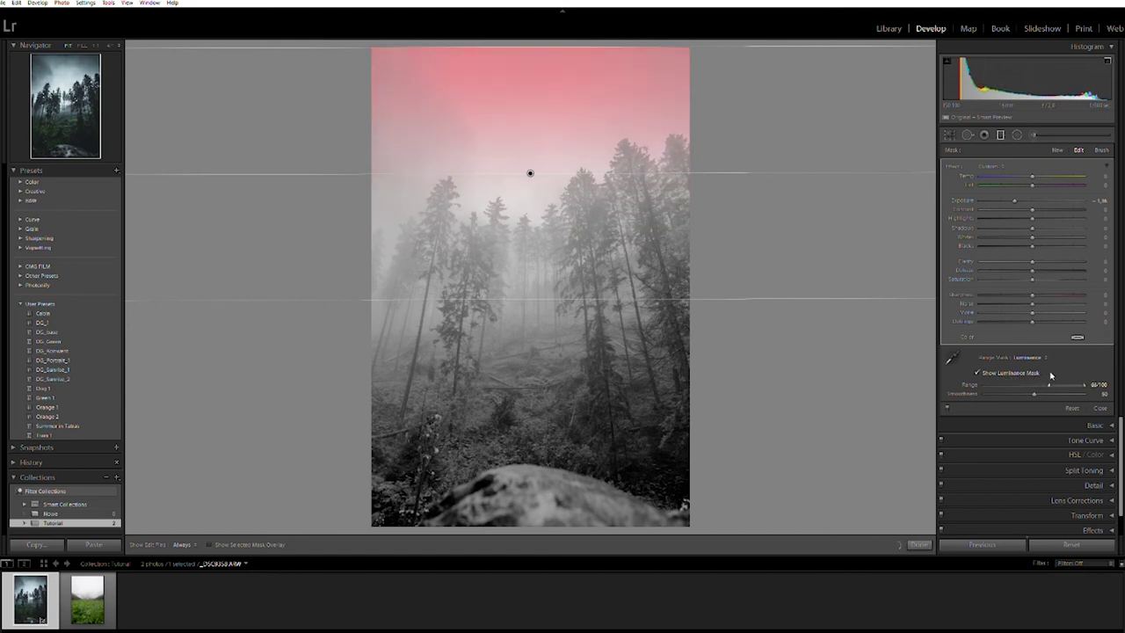
mouse_move(1047, 384)
left_mouse_down()
mouse_move(978, 395)
mouse_move(995, 395)
left_mouse_up()
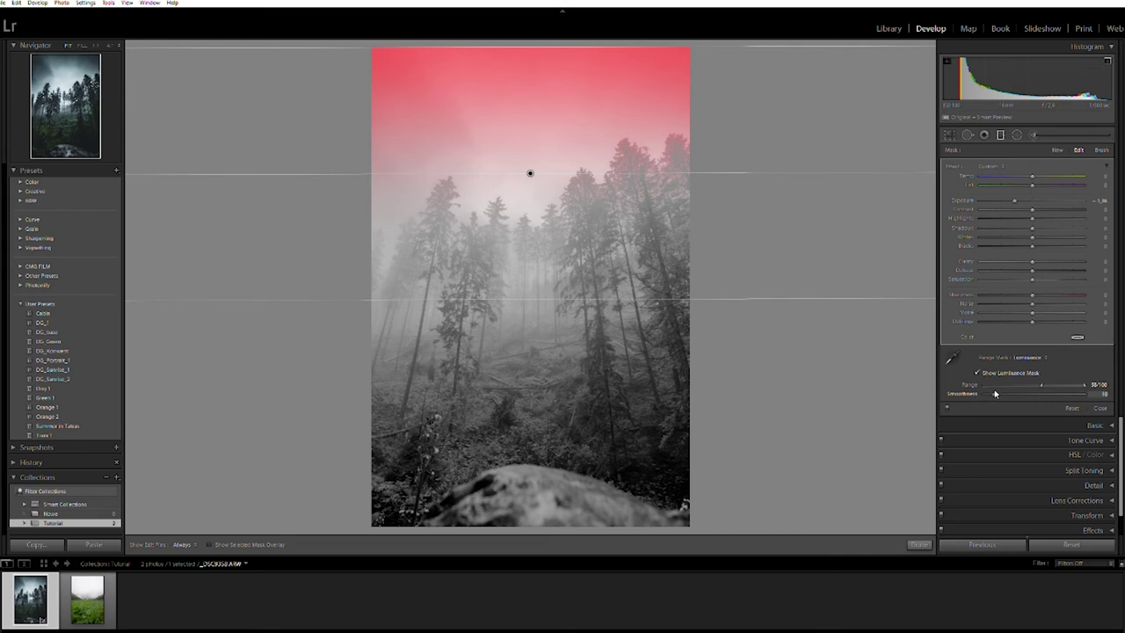
left_click_drag(1041, 380, 1050, 380)
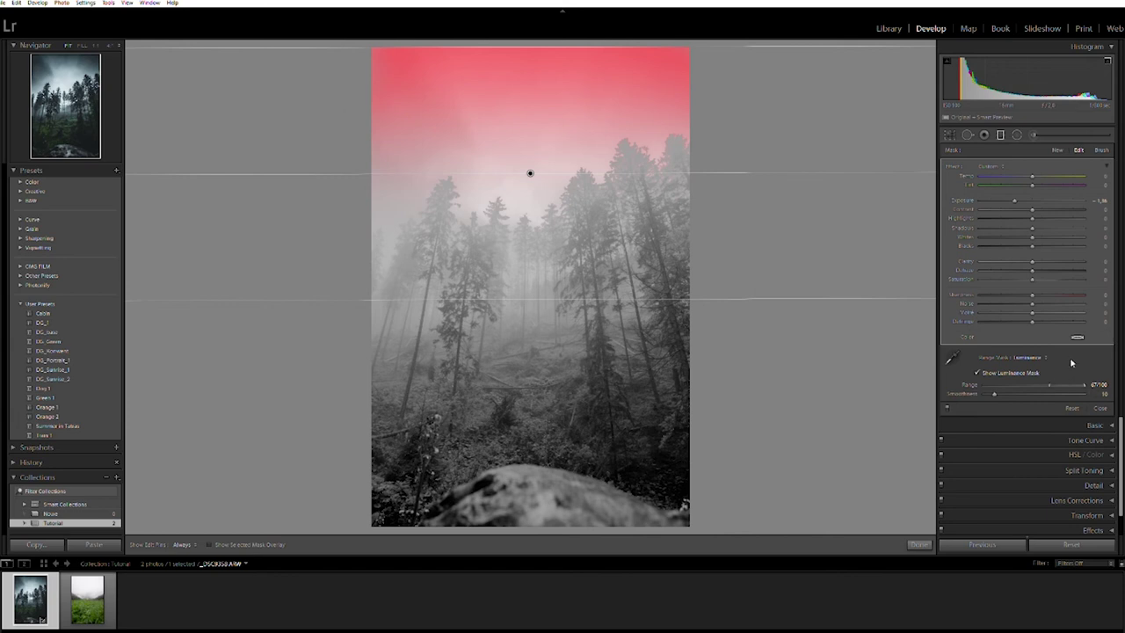
left_click_drag(583, 45, 583, 75)
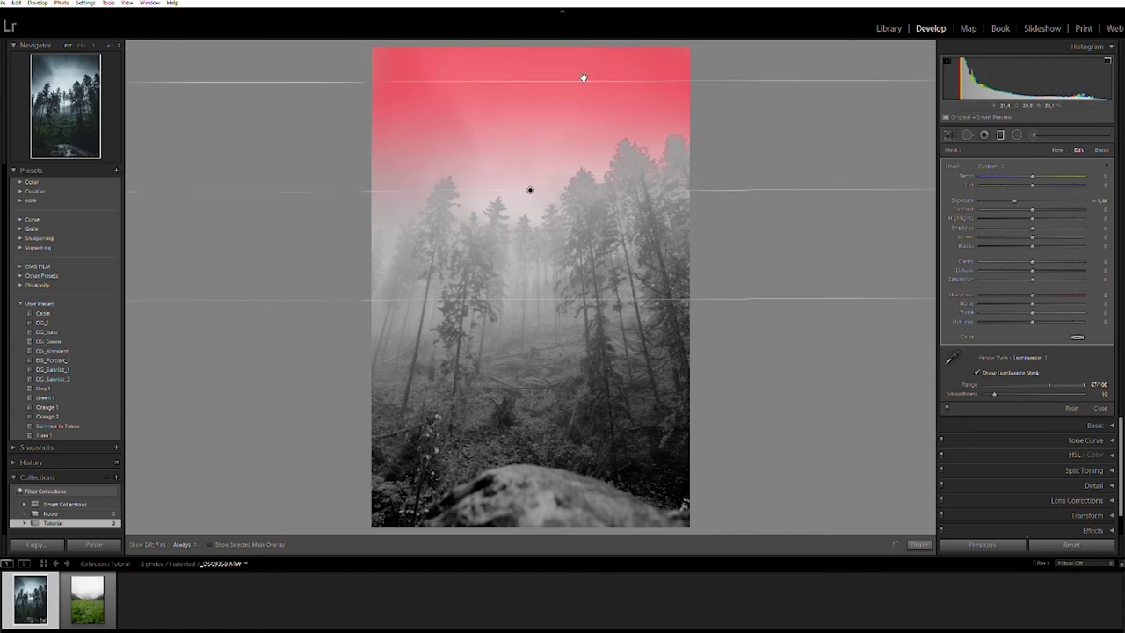
left_click_drag(555, 298, 554, 307)
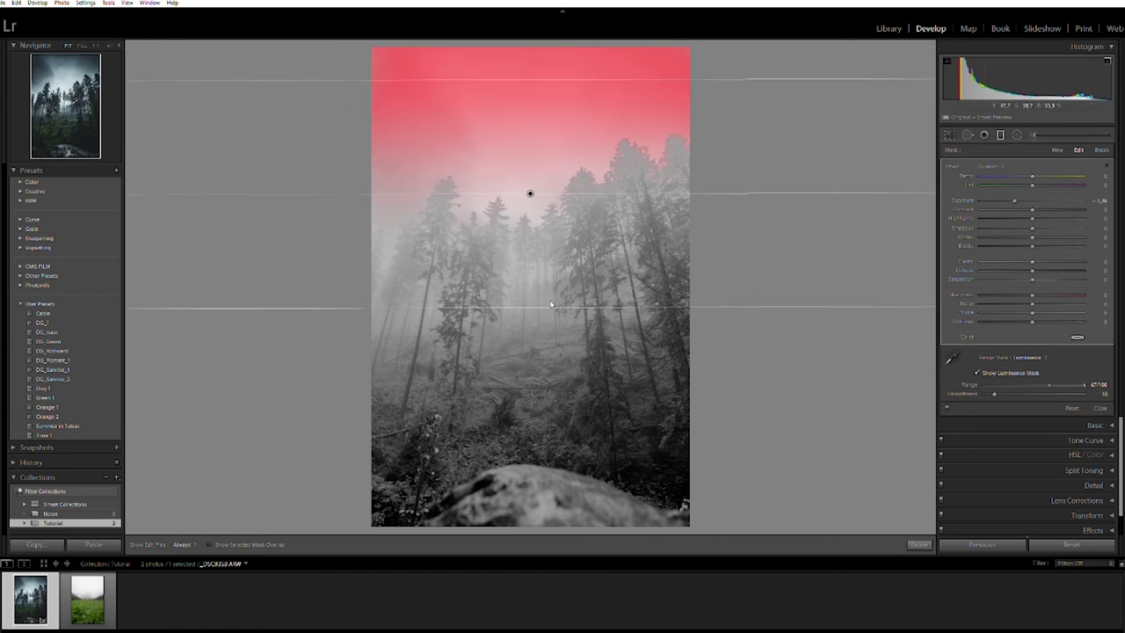
left_click_drag(594, 78, 592, 73)
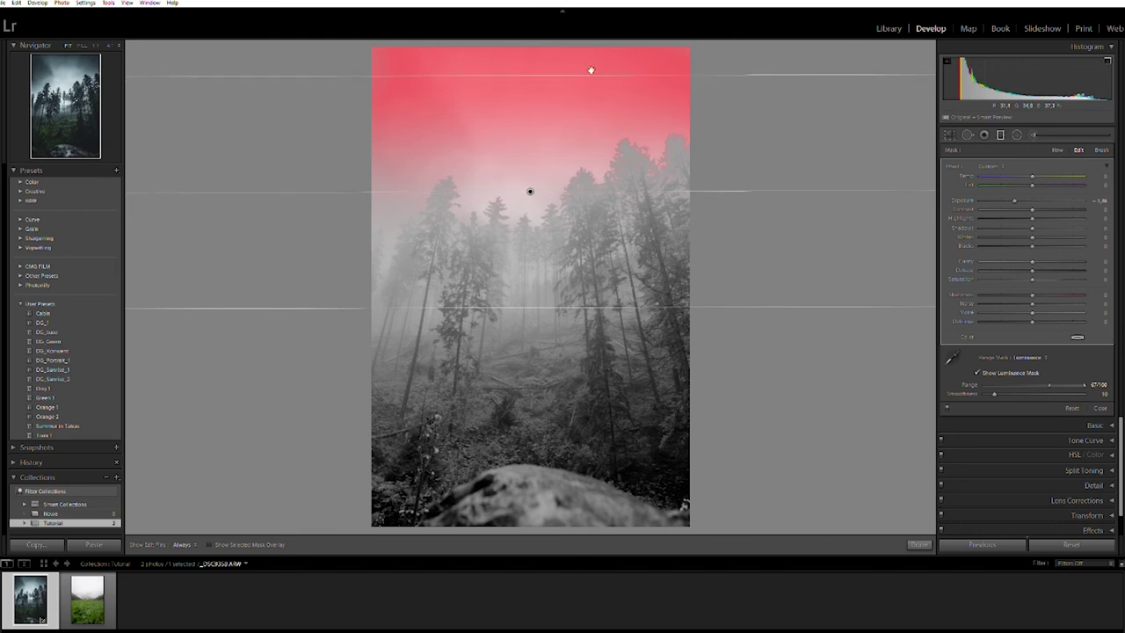
left_click_drag(994, 394, 992, 393)
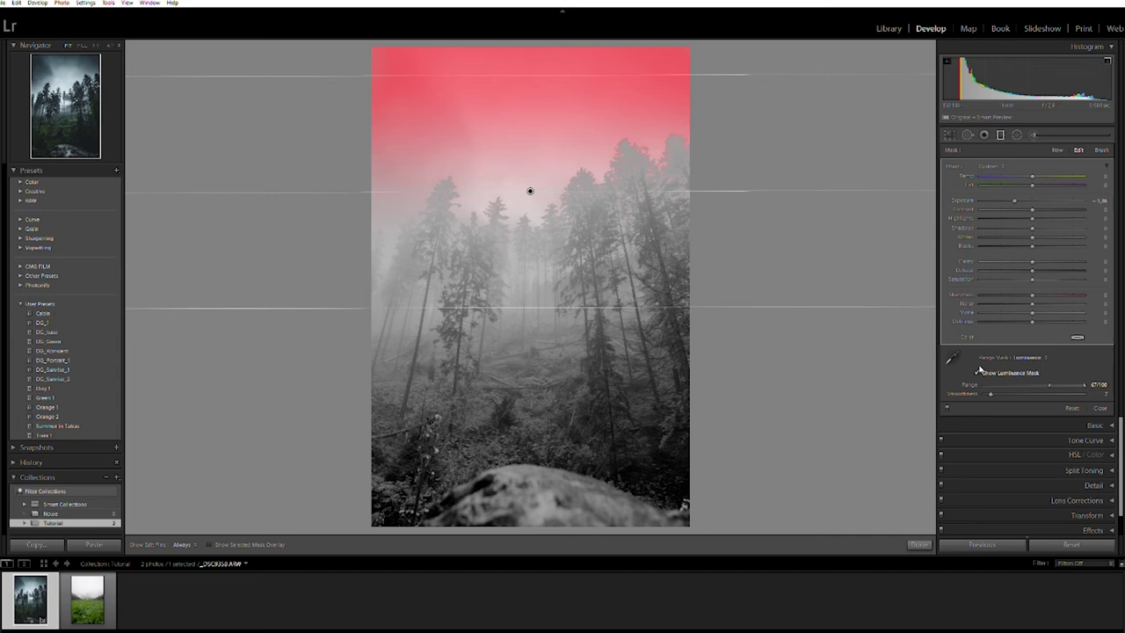
left_click(980, 370)
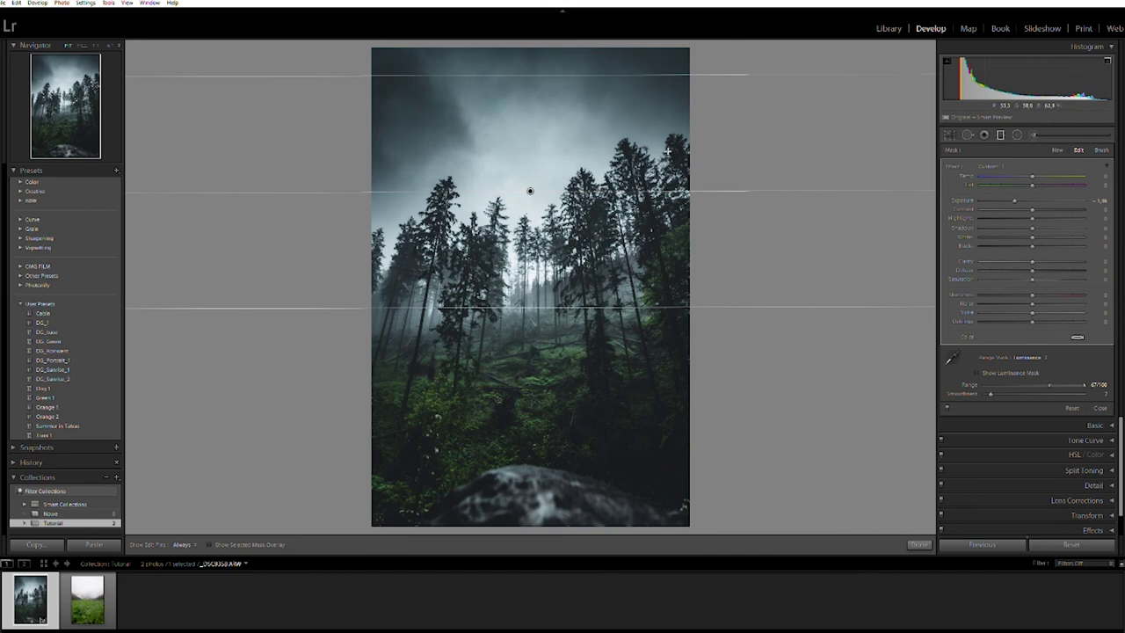
Add a second graduated filter rising from the bottom of the photo over the rocks
key("Return")
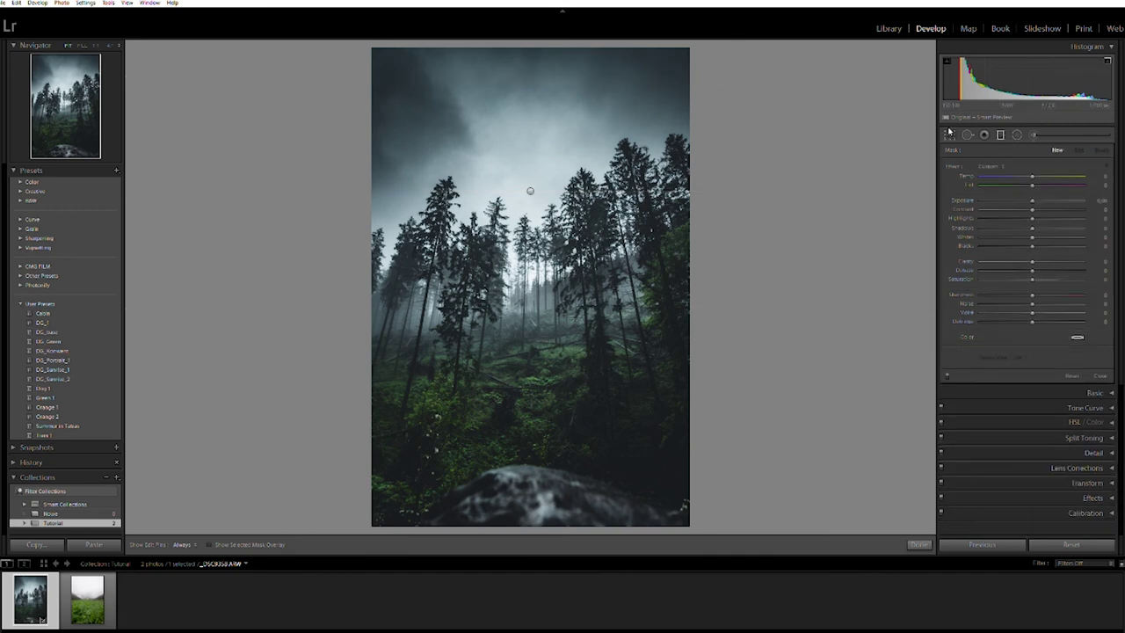
mouse_move(535, 521)
left_mouse_down()
mouse_move(532, 450)
mouse_move(549, 473)
left_mouse_up()
left_click_drag(555, 525, 554, 517)
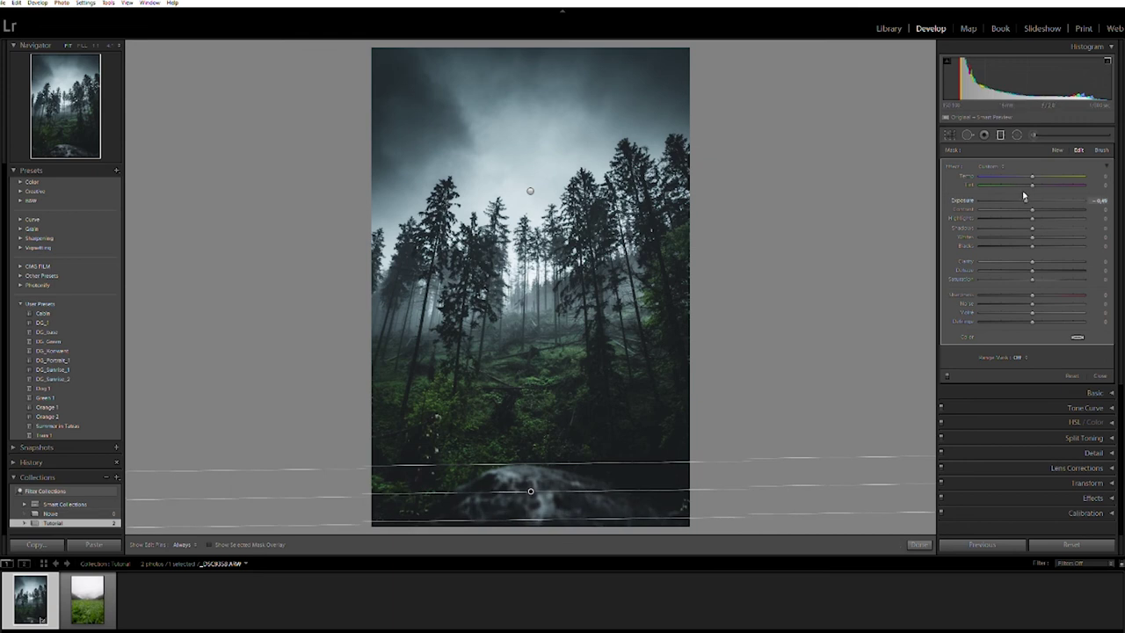
key("m")
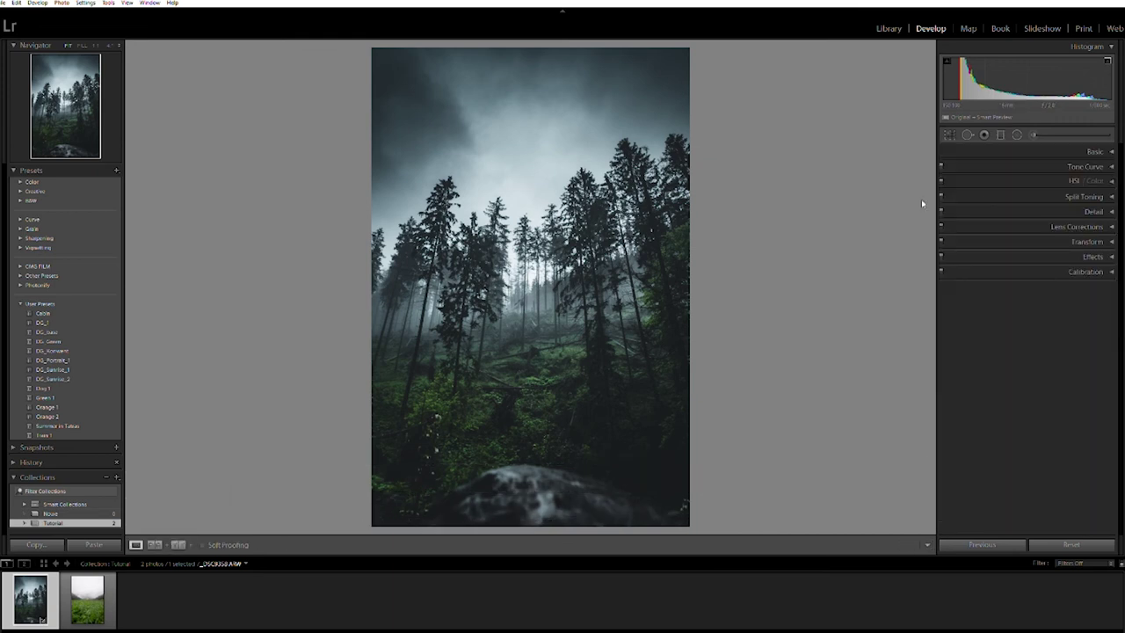
Place a small inverted radial filter over the foreground rock
left_click(1017, 134)
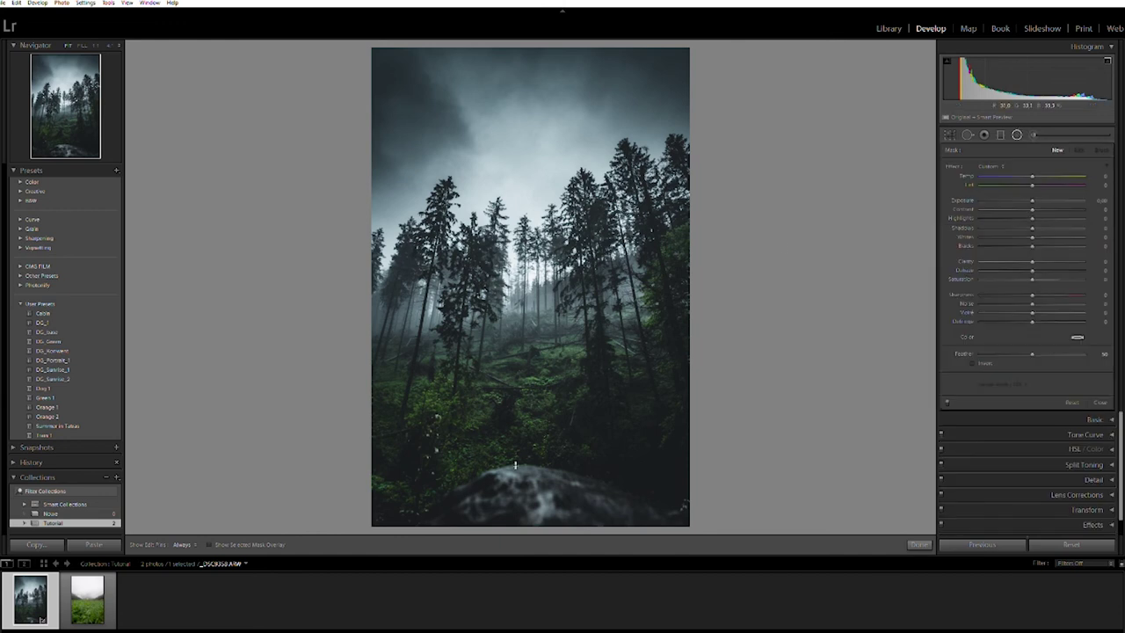
mouse_move(521, 467)
left_mouse_down()
mouse_move(570, 476)
mouse_move(524, 473)
left_mouse_up()
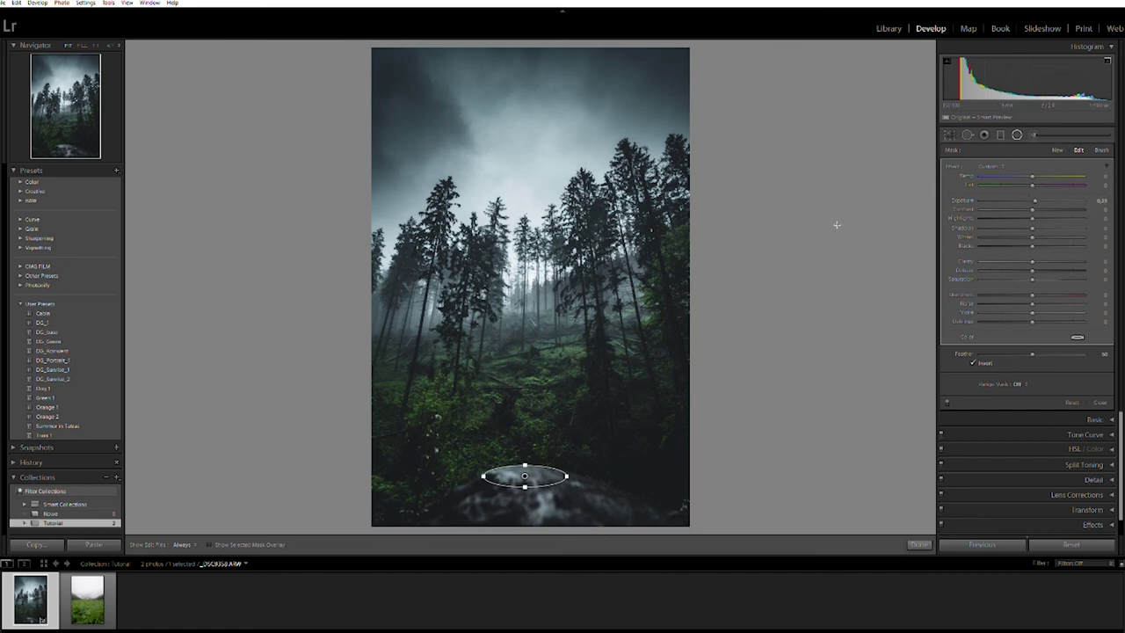
key("shift+m")
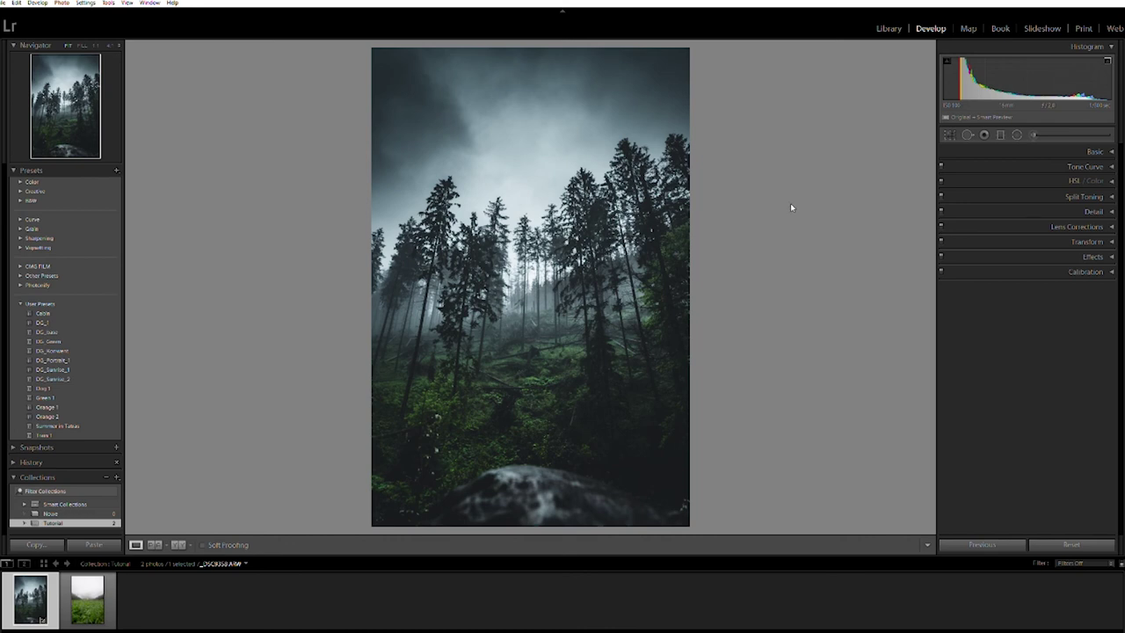
key("backslash")
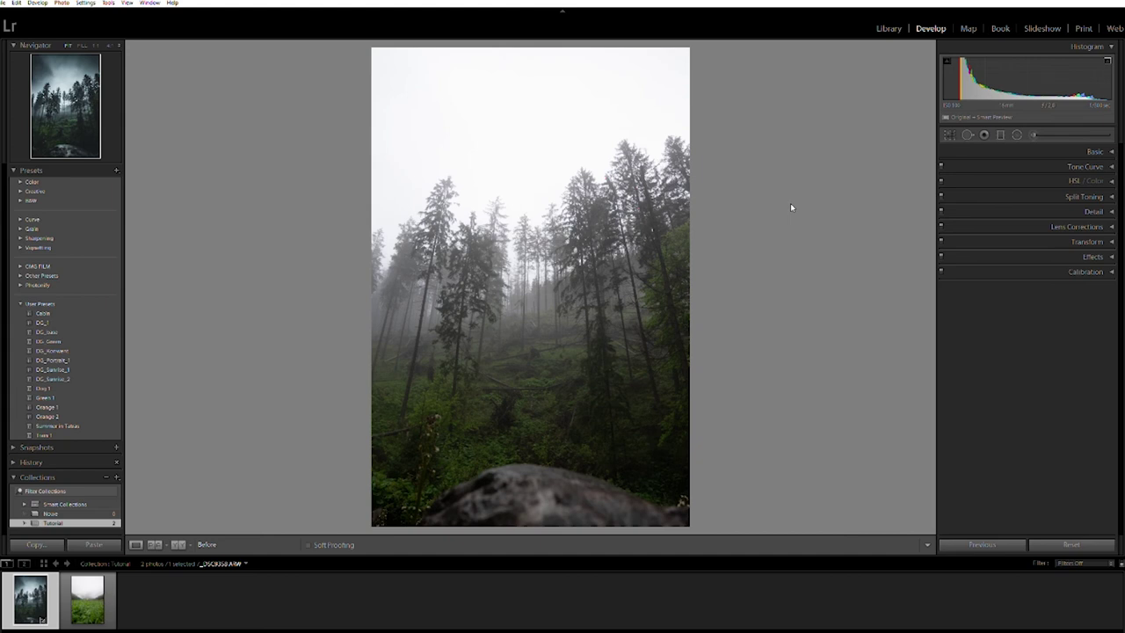
key("backslash")
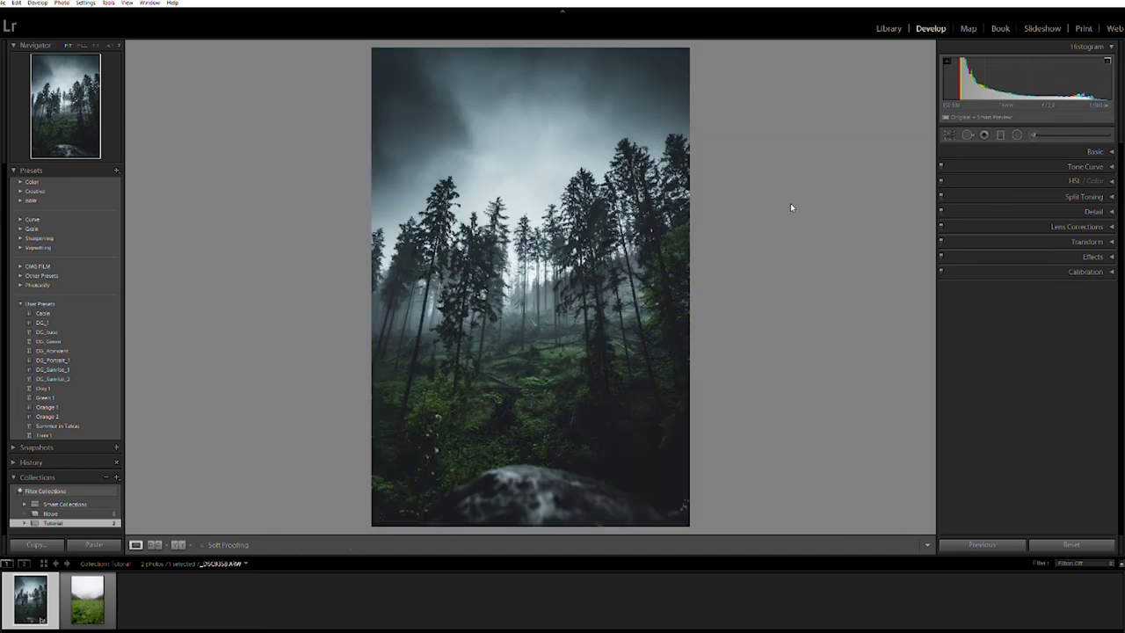
key("backslash")
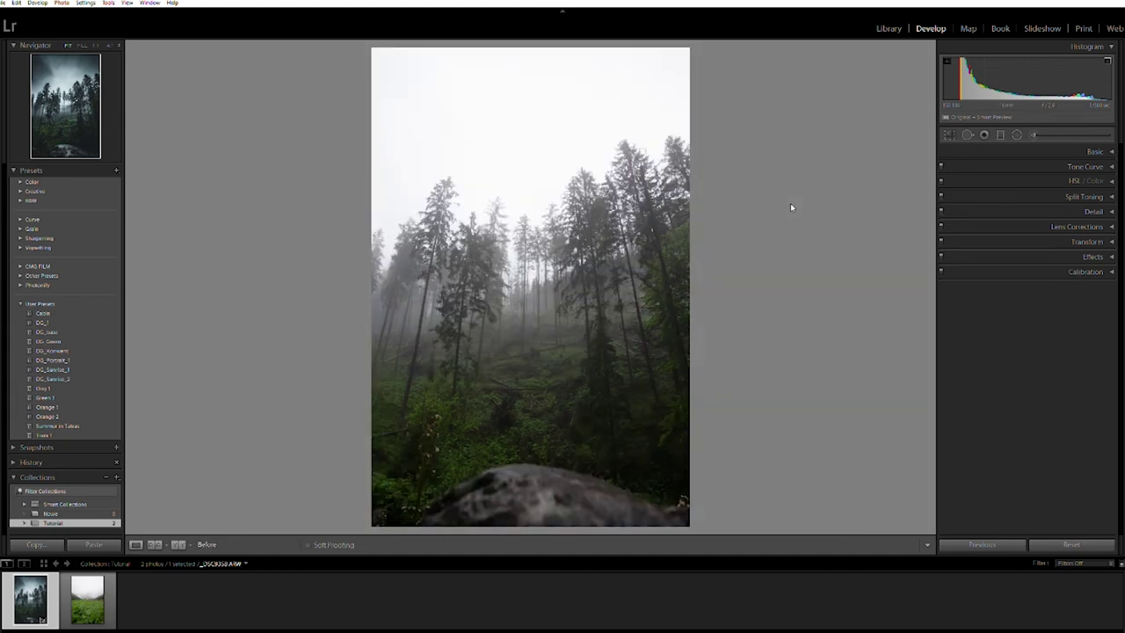
key("backslash")
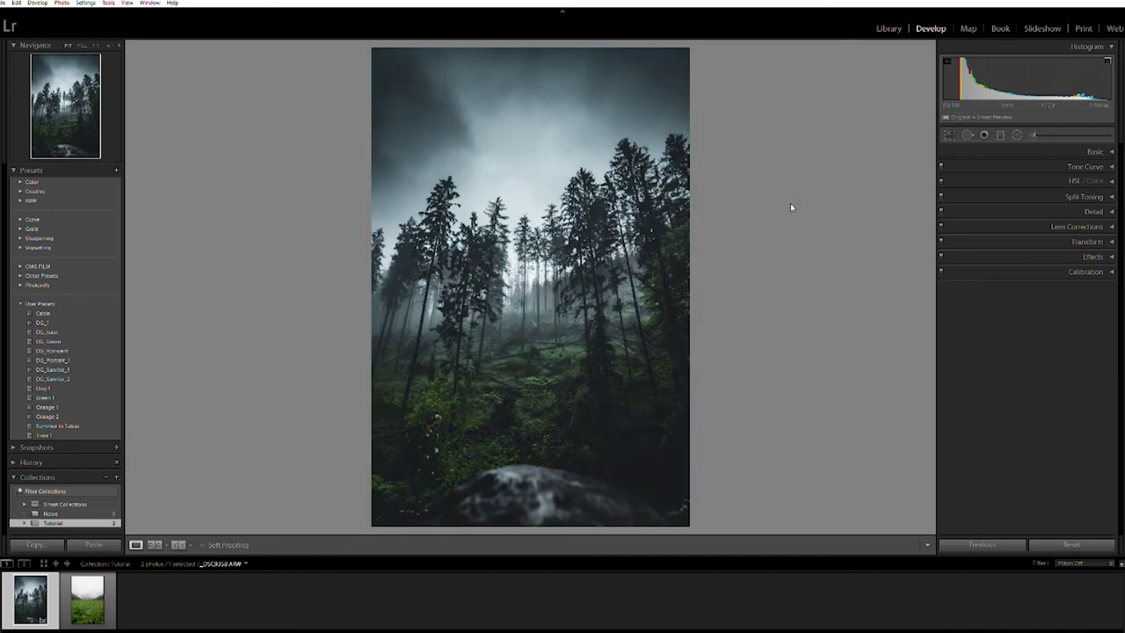
key("backslash")
key("backslash")
key("backslash")
key("backslash")
In HSL, set Aqua saturation to -52 and Aqua luminance to +100
key("ctrl+3")
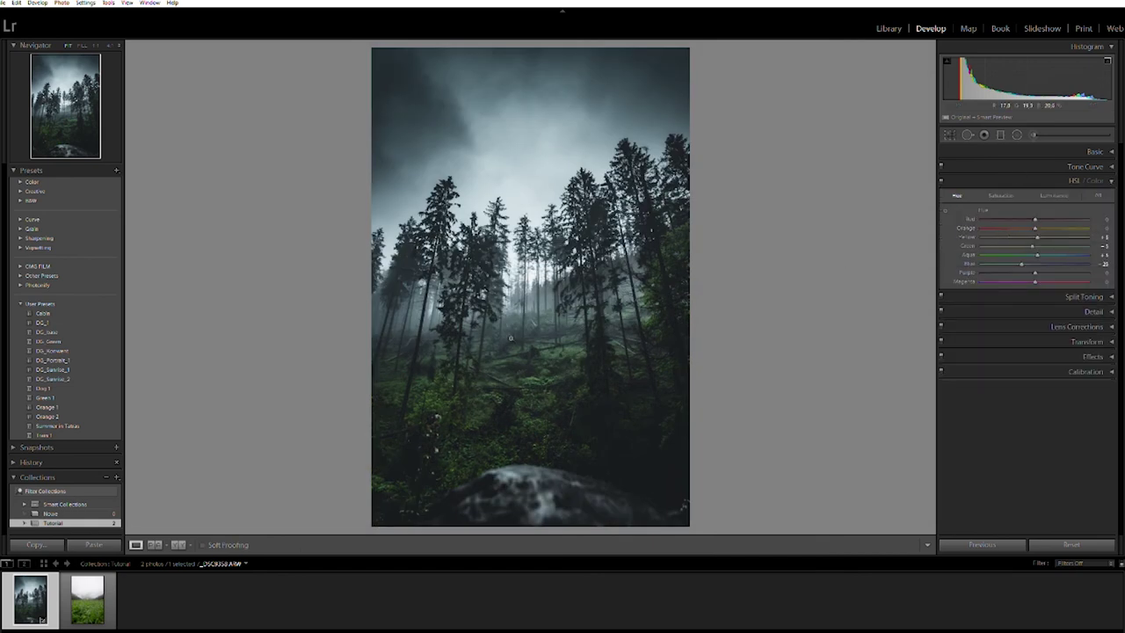
left_click(1000, 195)
left_click_drag(1016, 253, 1008, 252)
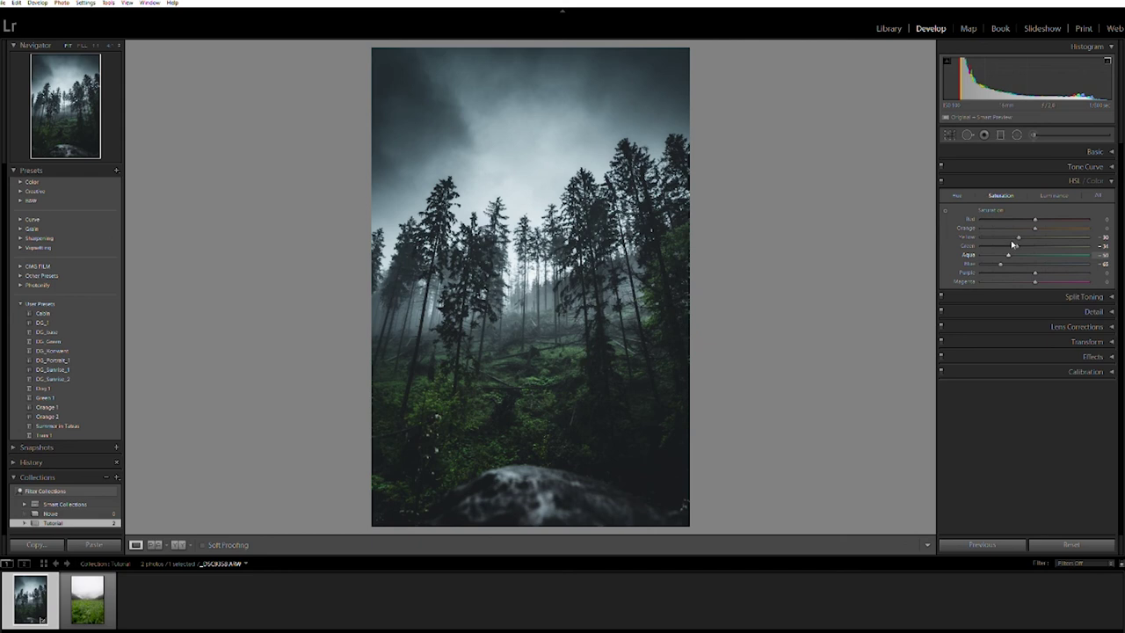
left_click(1054, 195)
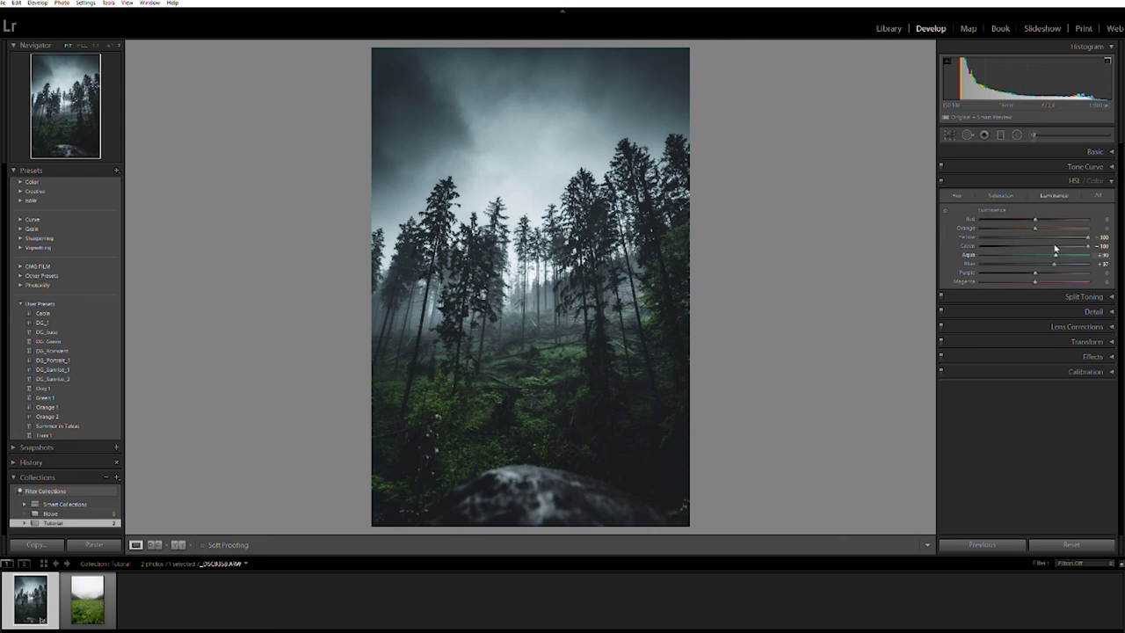
mouse_move(1056, 250)
left_mouse_down()
mouse_move(1095, 246)
mouse_move(1055, 245)
mouse_move(1075, 245)
left_mouse_up()
left_click(1100, 179)
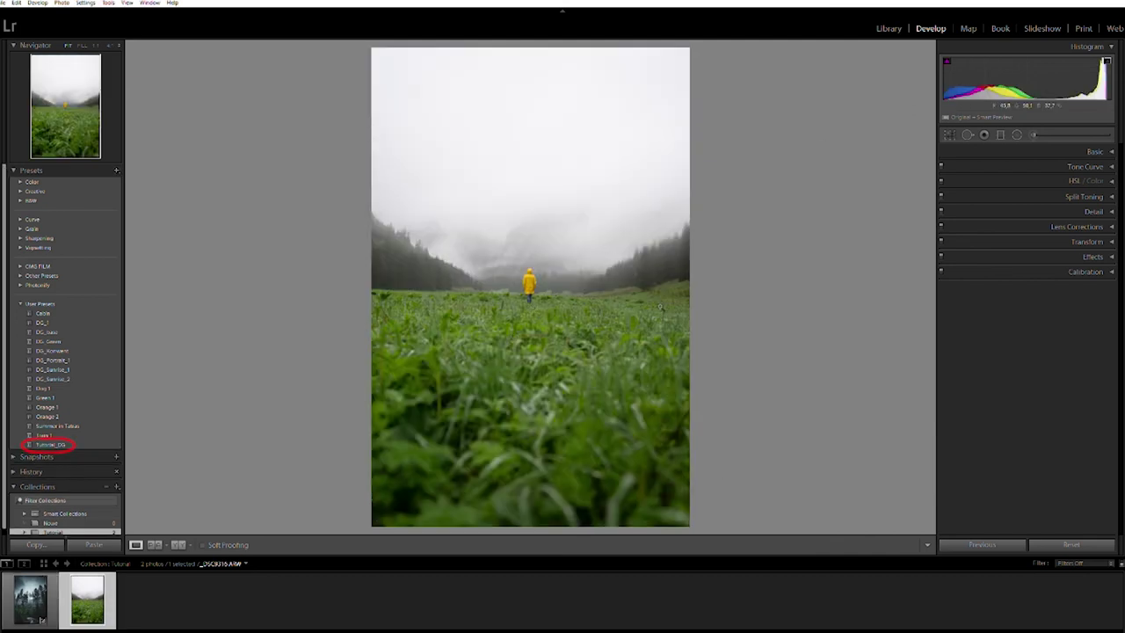
Level the meadow photo at -1.38°, reposition the crop, and apply the Tutorial_DG preset
key("r")
left_click_drag(681, 295, 694, 281)
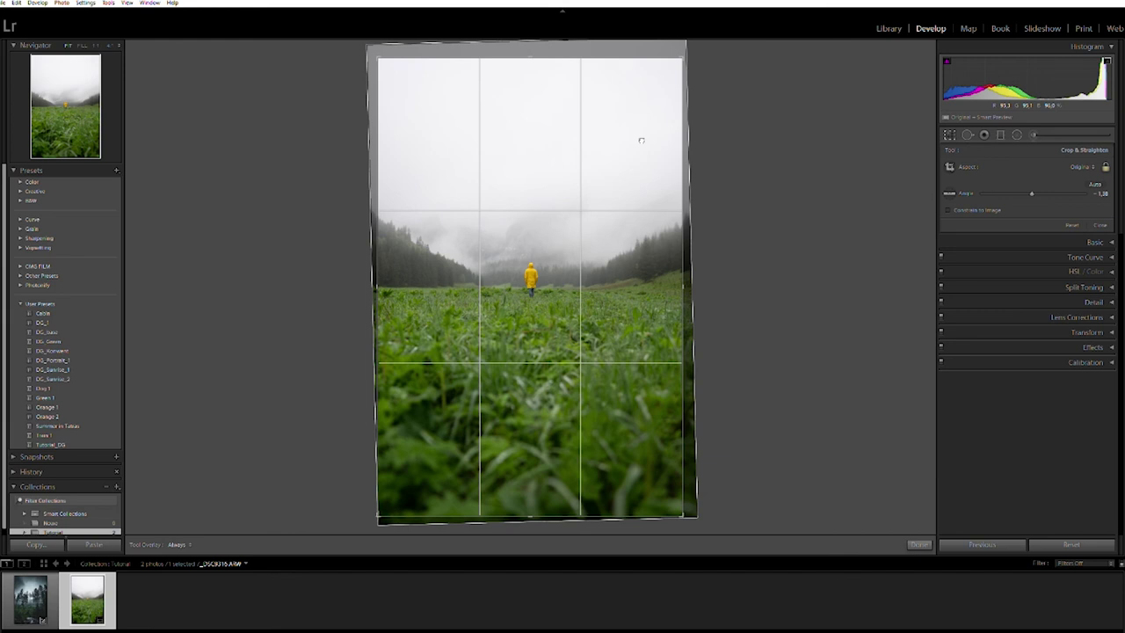
left_click_drag(646, 139, 664, 125)
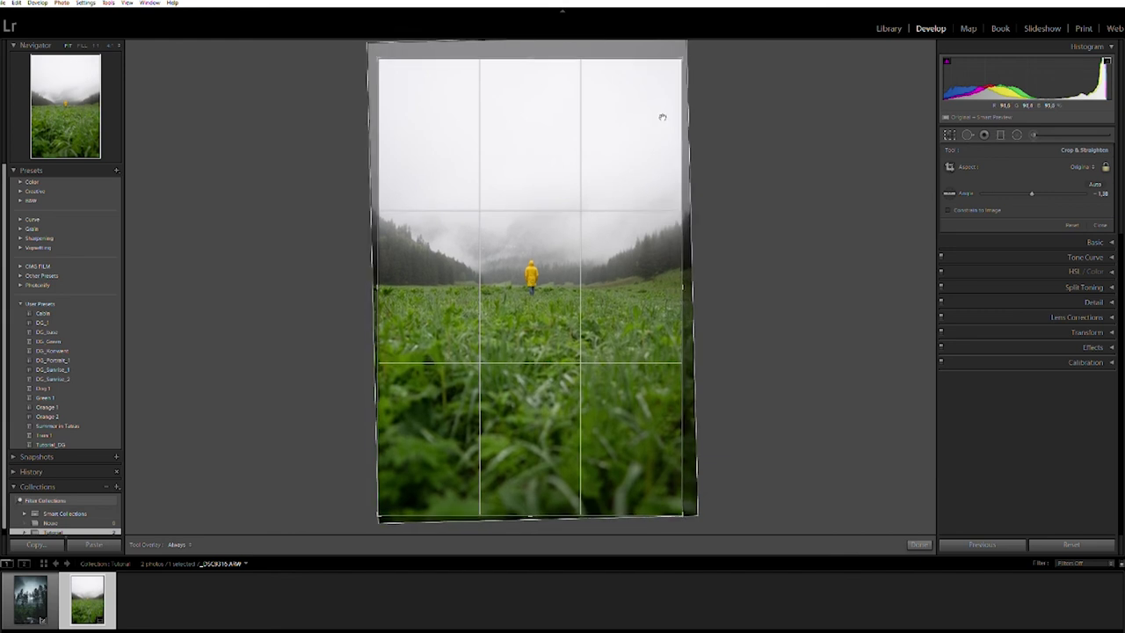
key("Return")
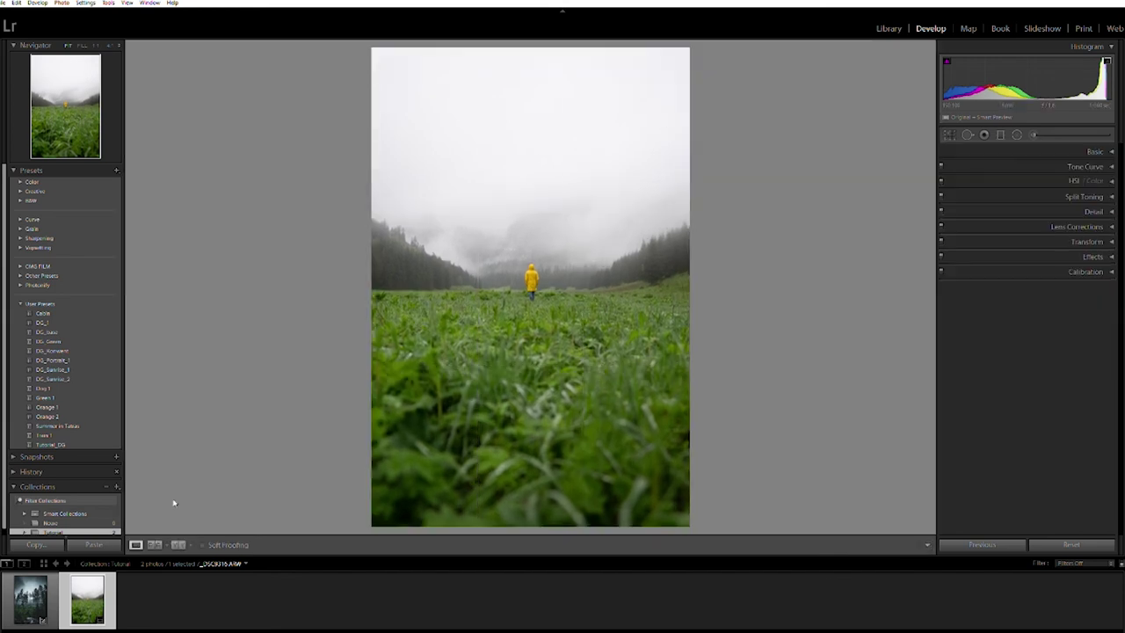
left_click(58, 440)
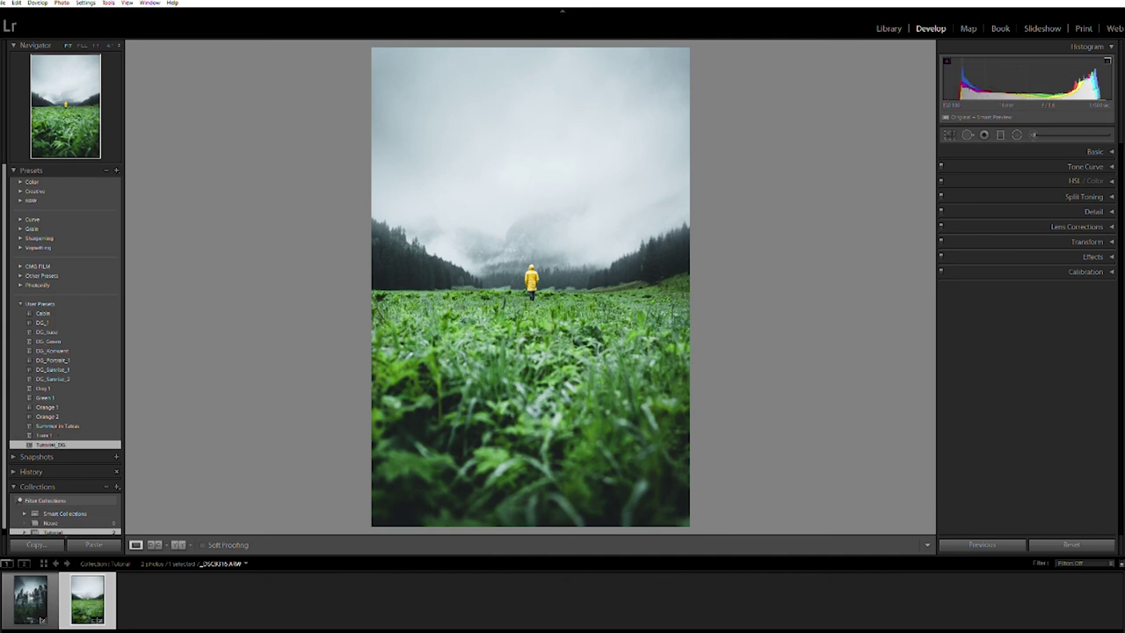
left_click(1109, 150)
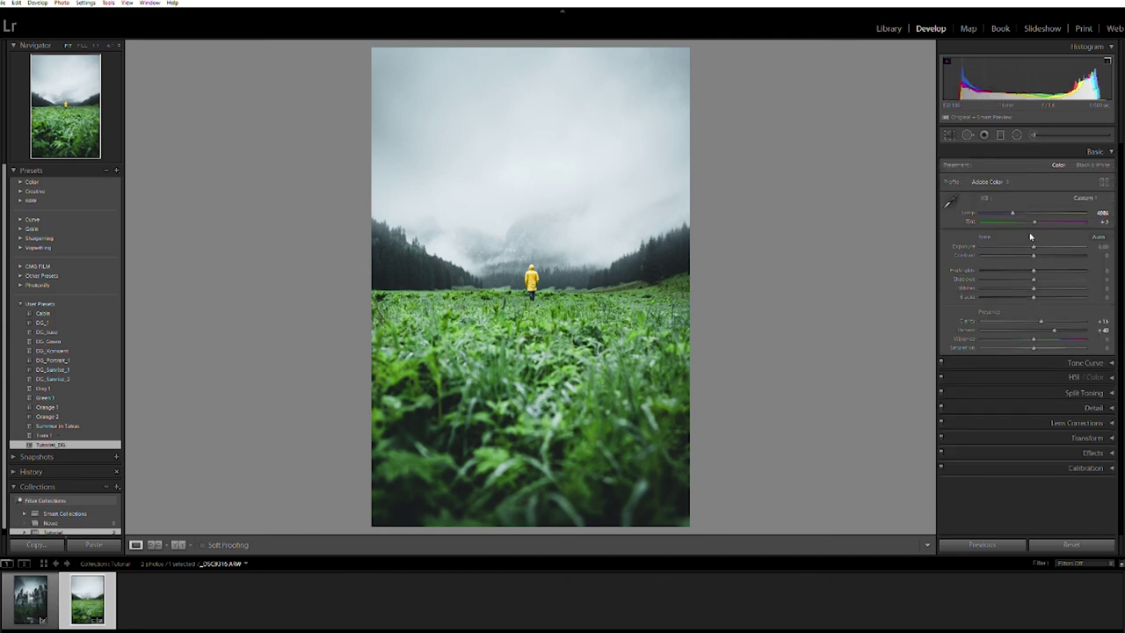
In Basic, lower Exposure slightly, set Highlights to -100, and nudge Shadows up
left_click_drag(1034, 240, 1029, 239)
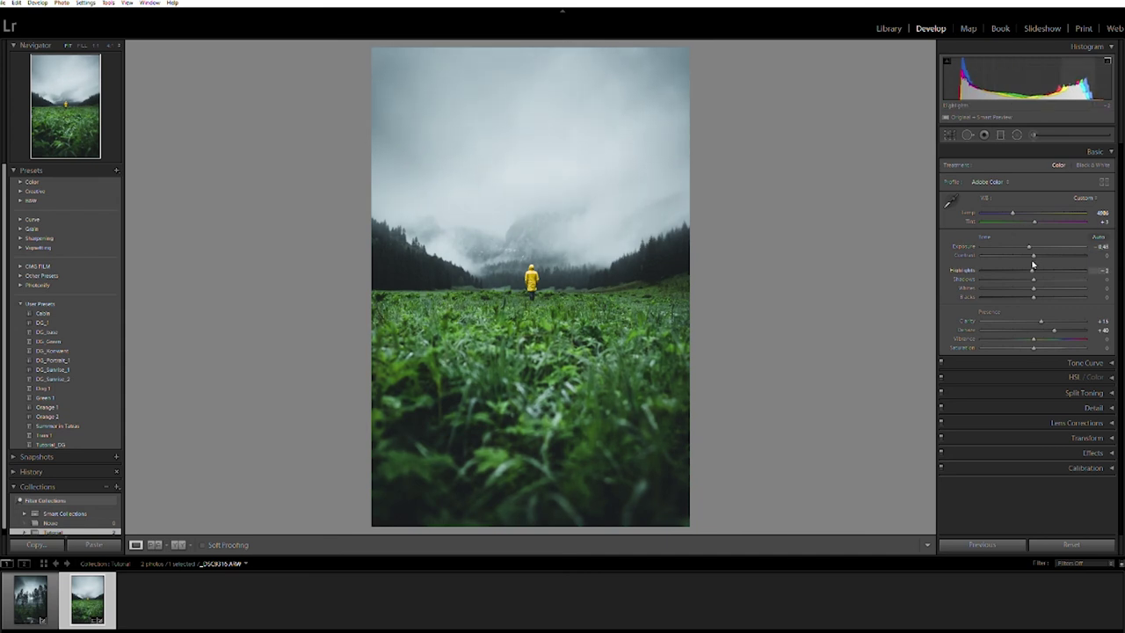
left_click_drag(1033, 265, 948, 265)
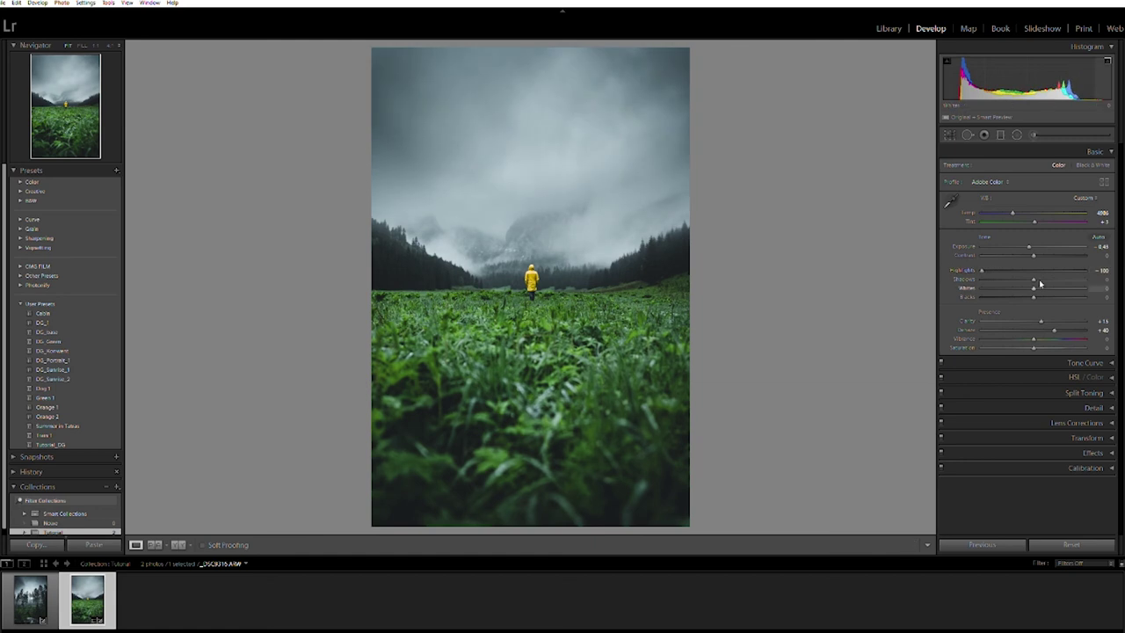
mouse_move(1034, 275)
left_mouse_down()
mouse_move(1045, 284)
mouse_move(1025, 294)
left_mouse_up()
Darken the sky with a graduated filter, narrowing its luminance range mask and lowering exposure
left_click(984, 135)
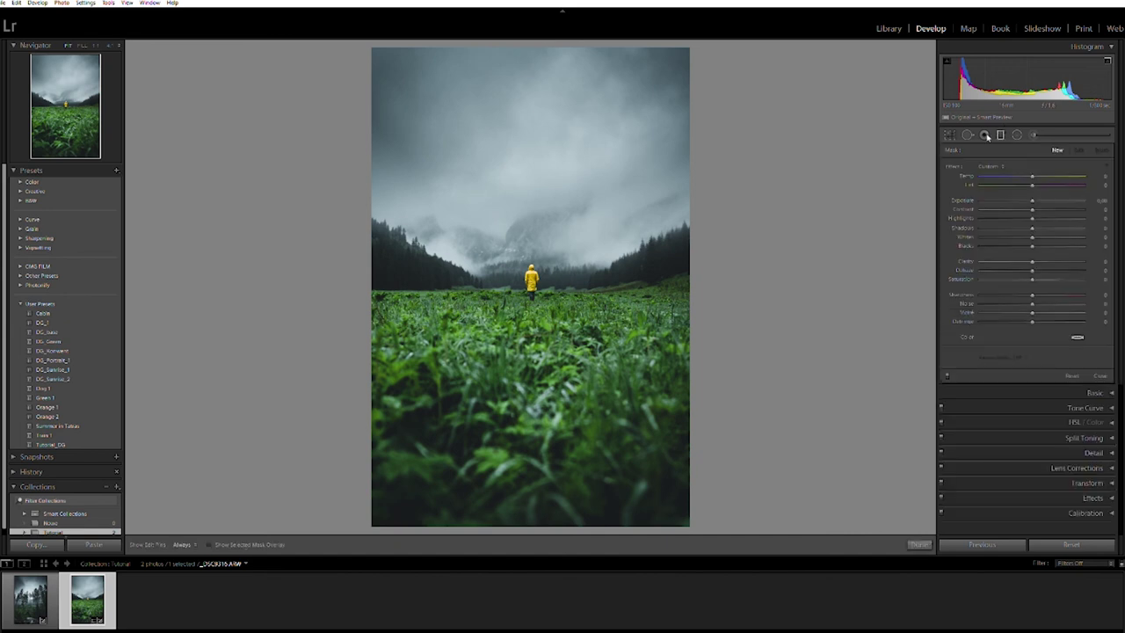
left_click(532, 180)
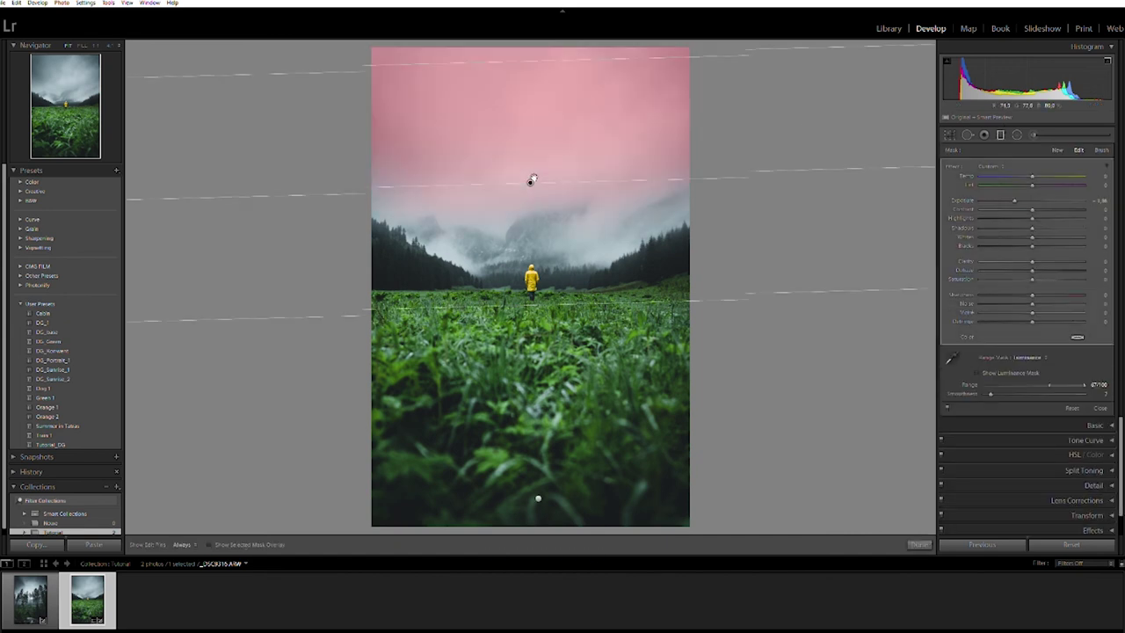
left_click_drag(552, 60, 552, 123)
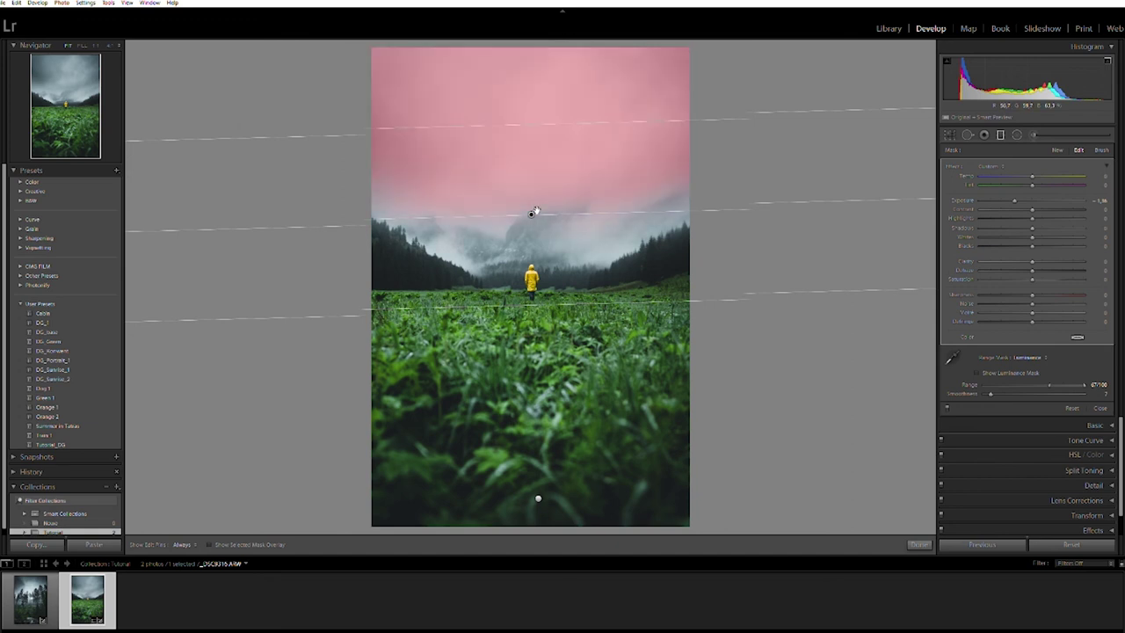
left_click_drag(544, 301, 545, 318)
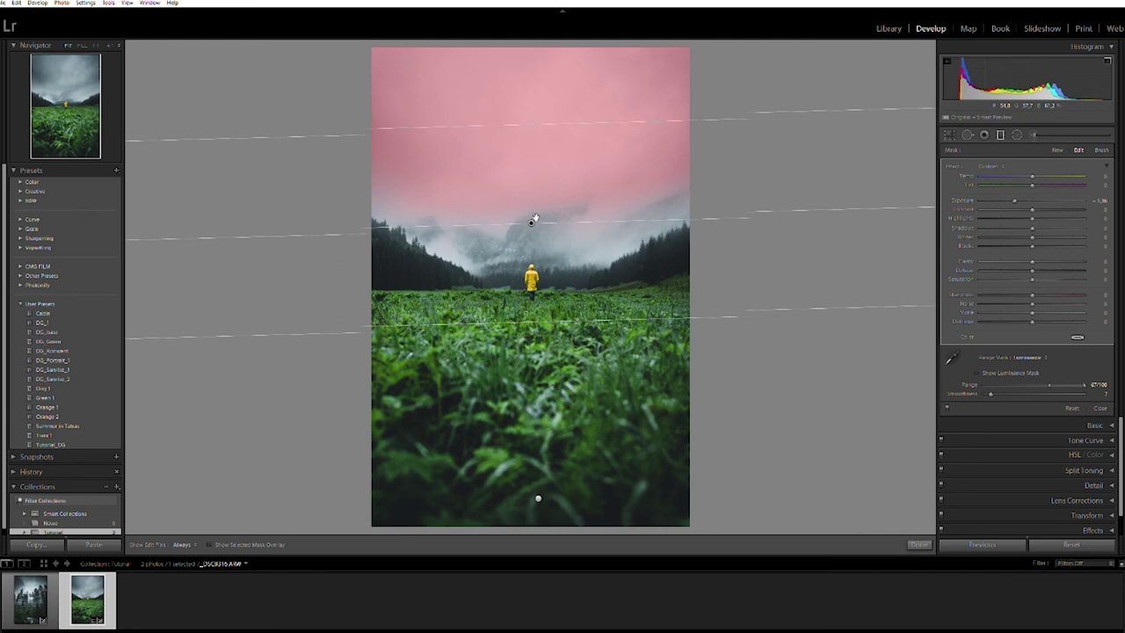
left_click_drag(1049, 384, 1043, 379)
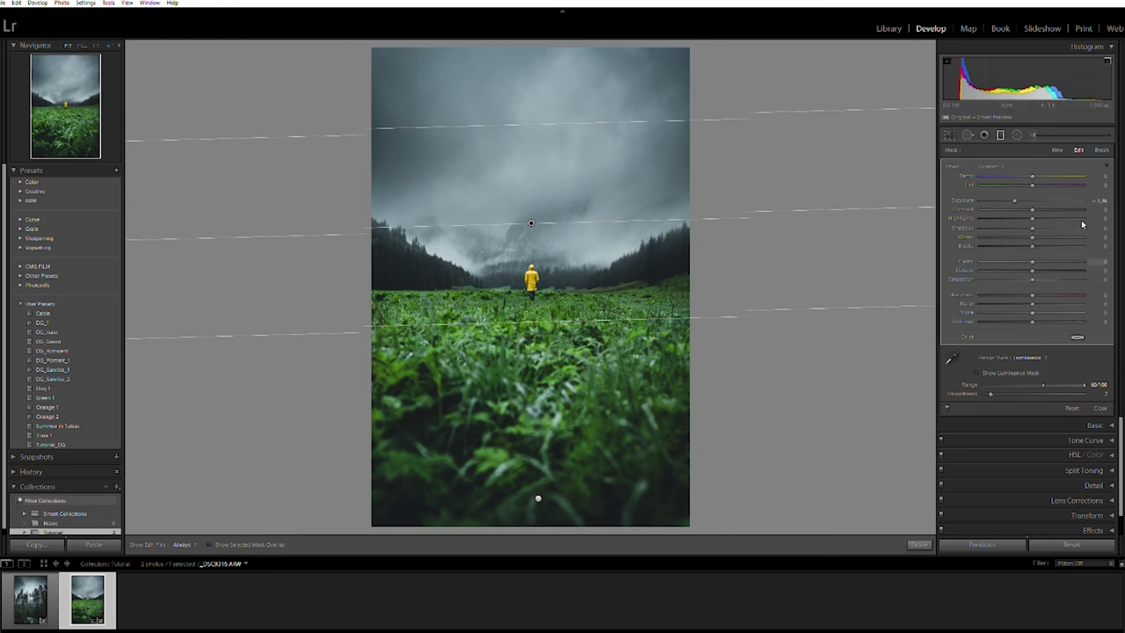
left_click_drag(1015, 196, 1011, 195)
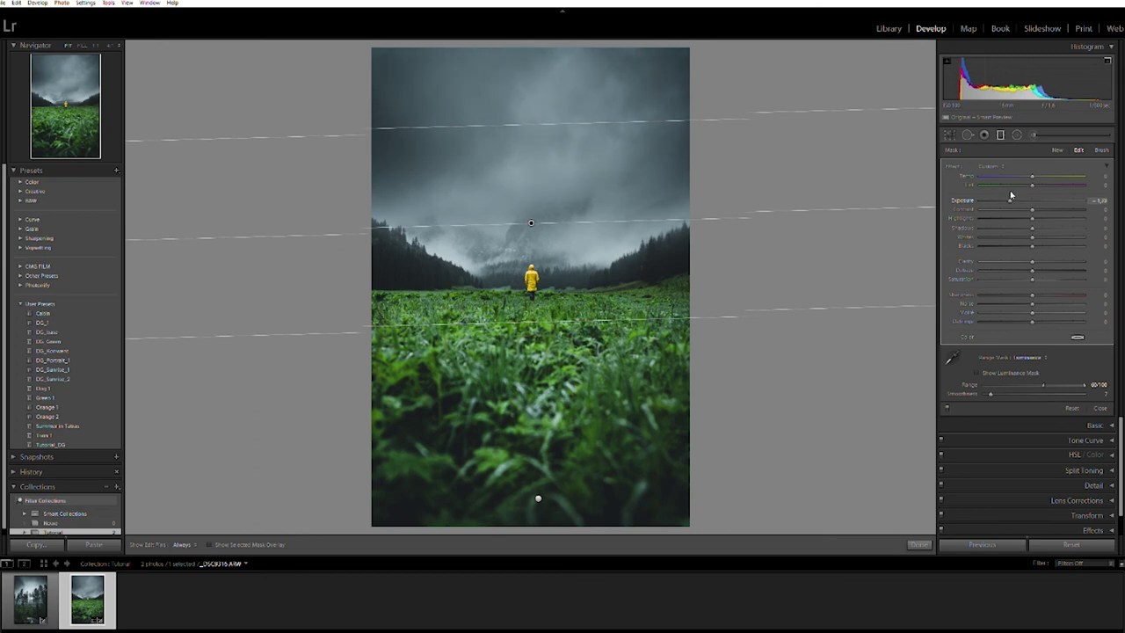
Add a gentler, slightly tilted graduated filter darkening the foreground grass
left_click_drag(532, 524, 543, 293)
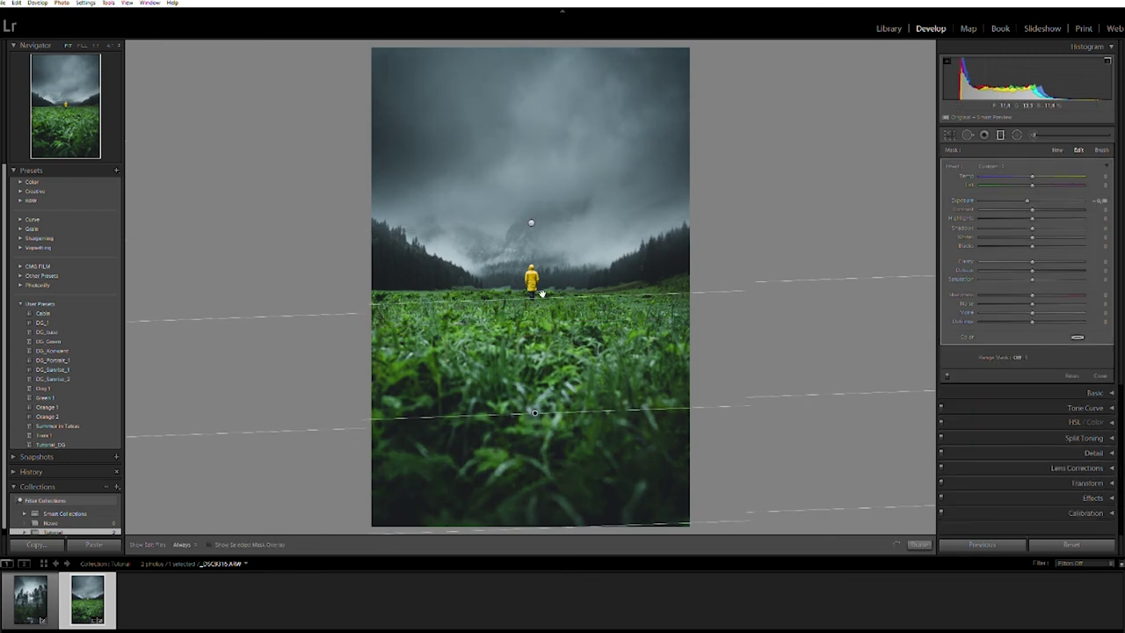
left_click_drag(565, 516, 566, 510)
left_click_drag(1026, 194, 1025, 195)
Close the graduated filters and toggle Before/After to compare the stormy meadow edit with its original
key("m")
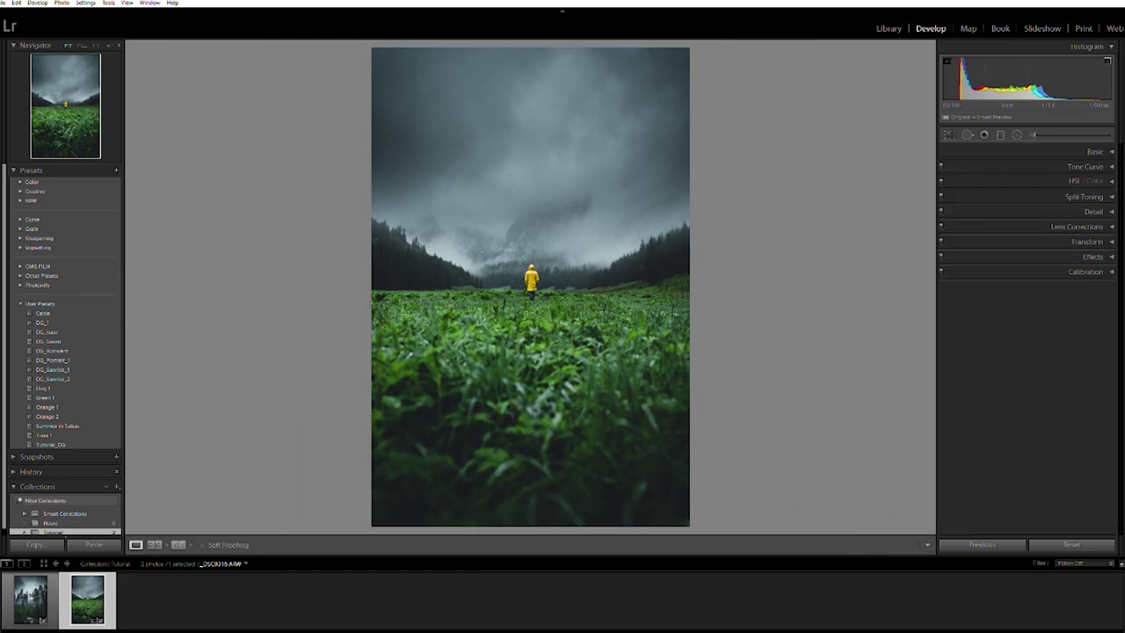
key("backslash")
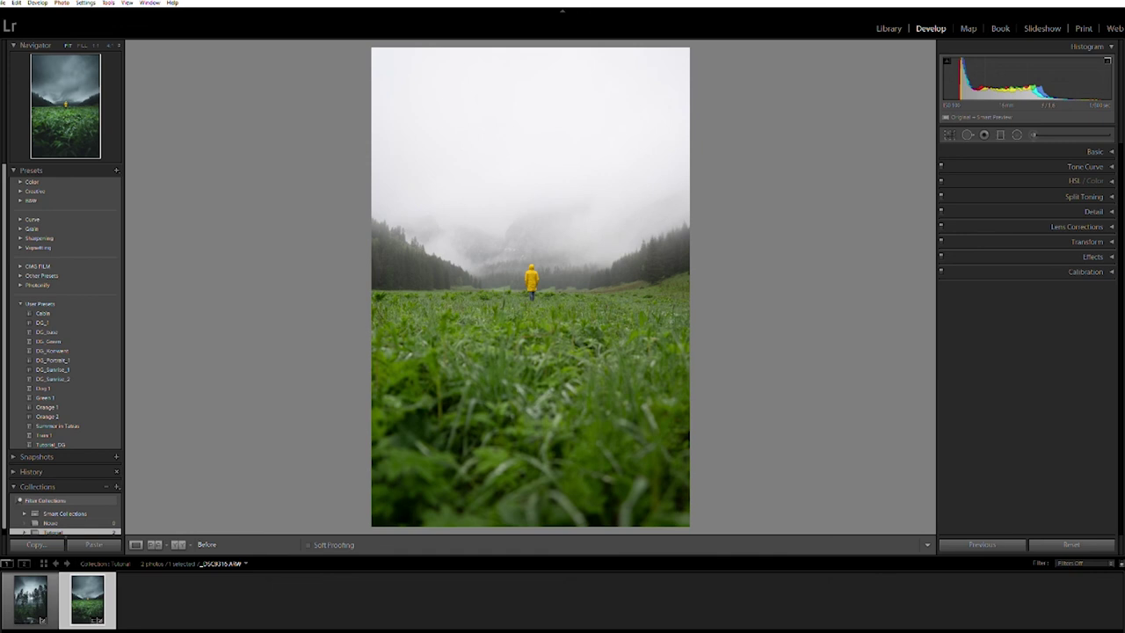
key("backslash")
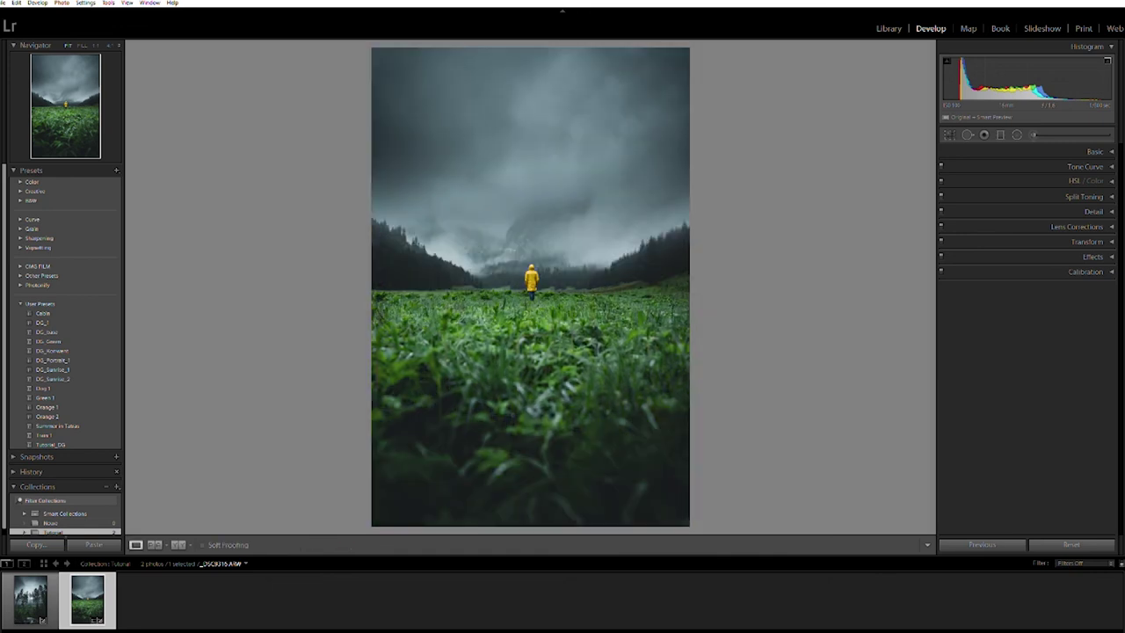